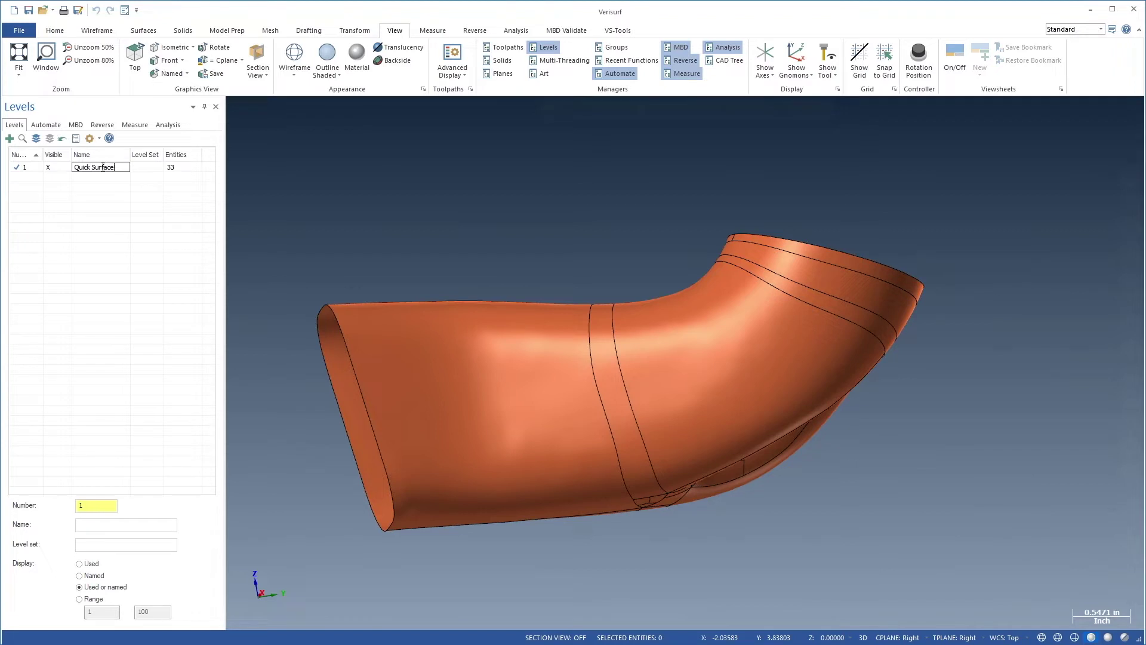
# Add a second level named Lofted Surface and hide the Quick Surface level.
pyautogui.click(10, 138)
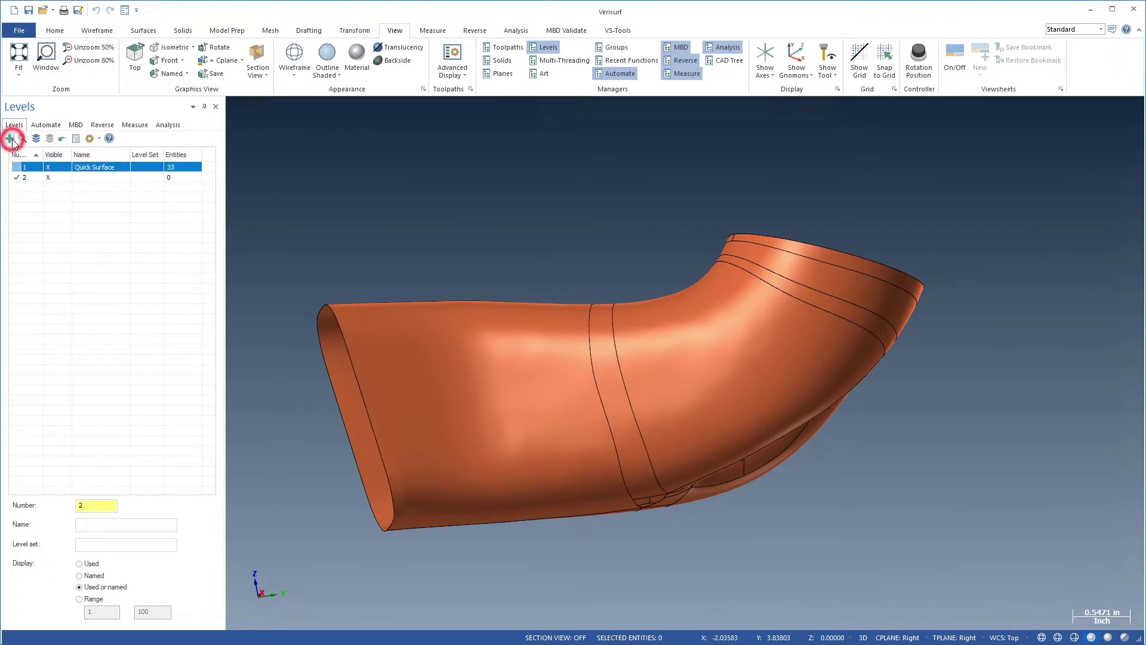
pyautogui.doubleClick(79, 177)
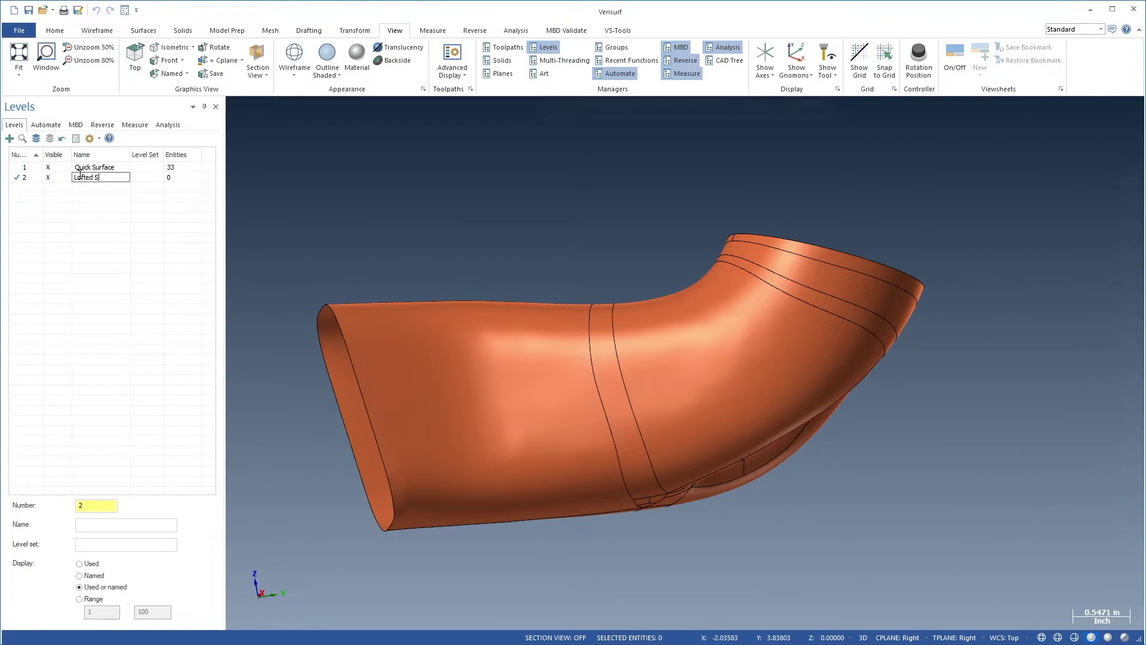
pyautogui.press('Return')
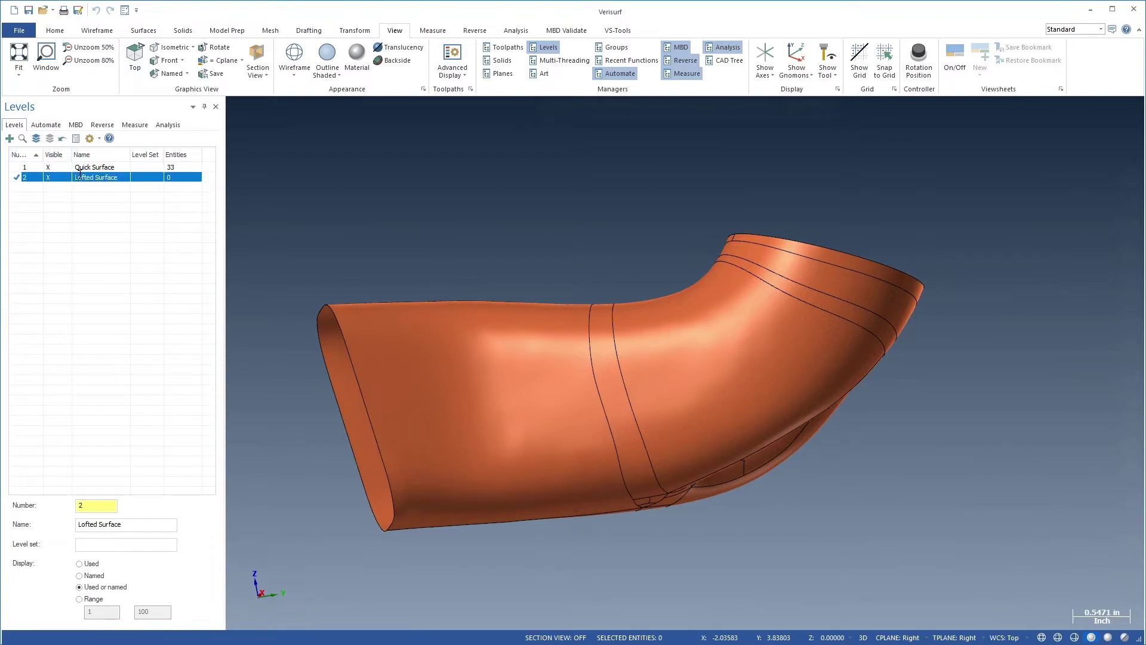
pyautogui.click(59, 168)
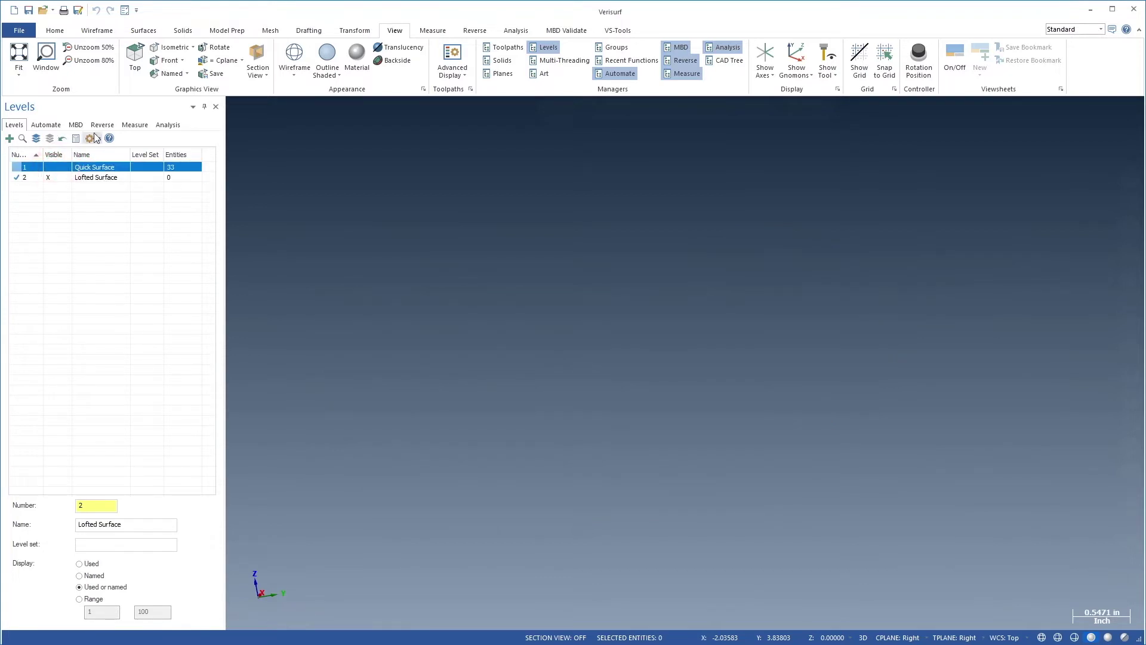
# Display Mesh1 from the reverse-engineering data and orient it to the Right view.
pyautogui.click(104, 126)
pyautogui.click(89, 216)
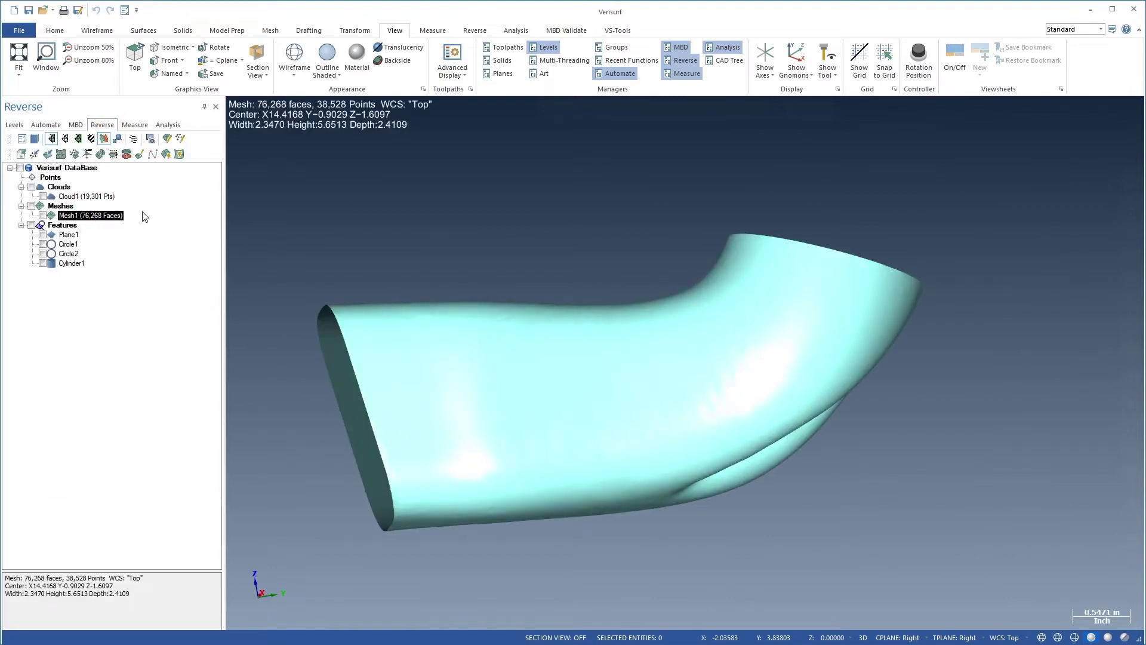
pyautogui.rightClick(273, 205)
pyautogui.click(306, 296)
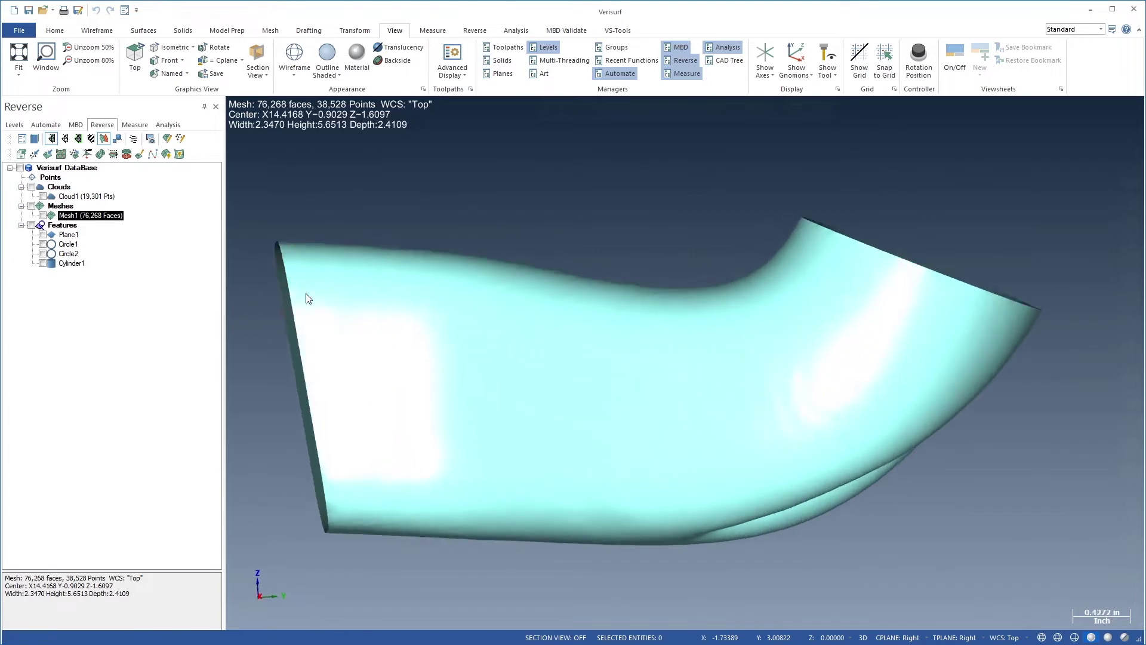
pyautogui.rightClick(306, 294)
pyautogui.click(329, 315)
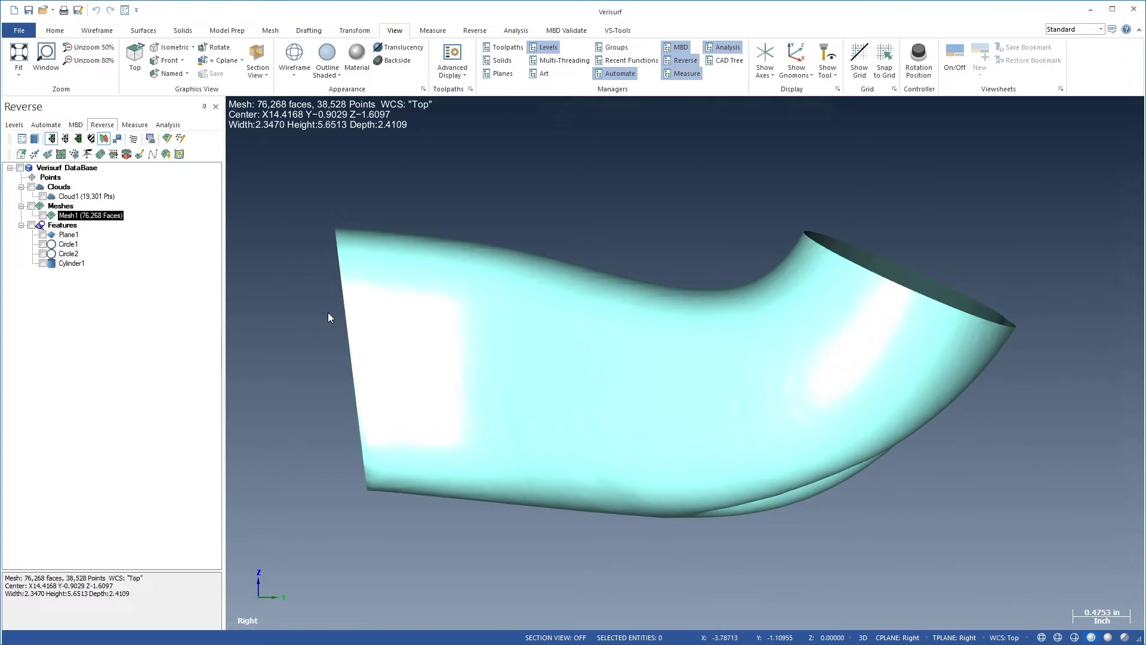
# Draw an 11-point manual spline along the middle of the duct mesh, extending past both open ends.
pyautogui.click(96, 31)
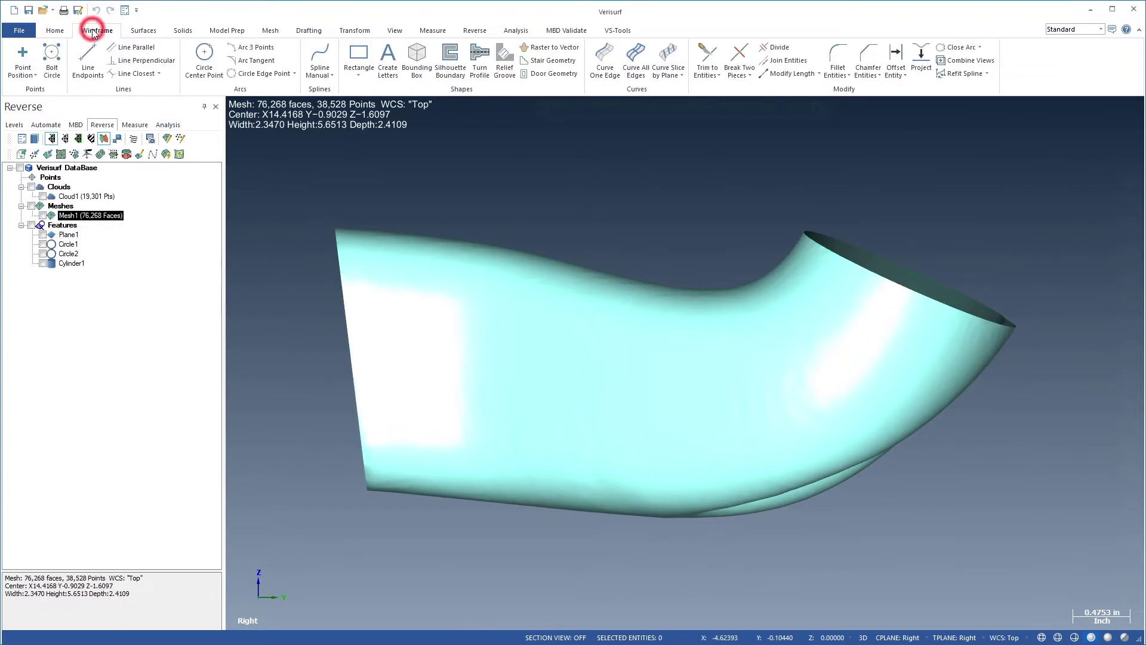
pyautogui.click(321, 55)
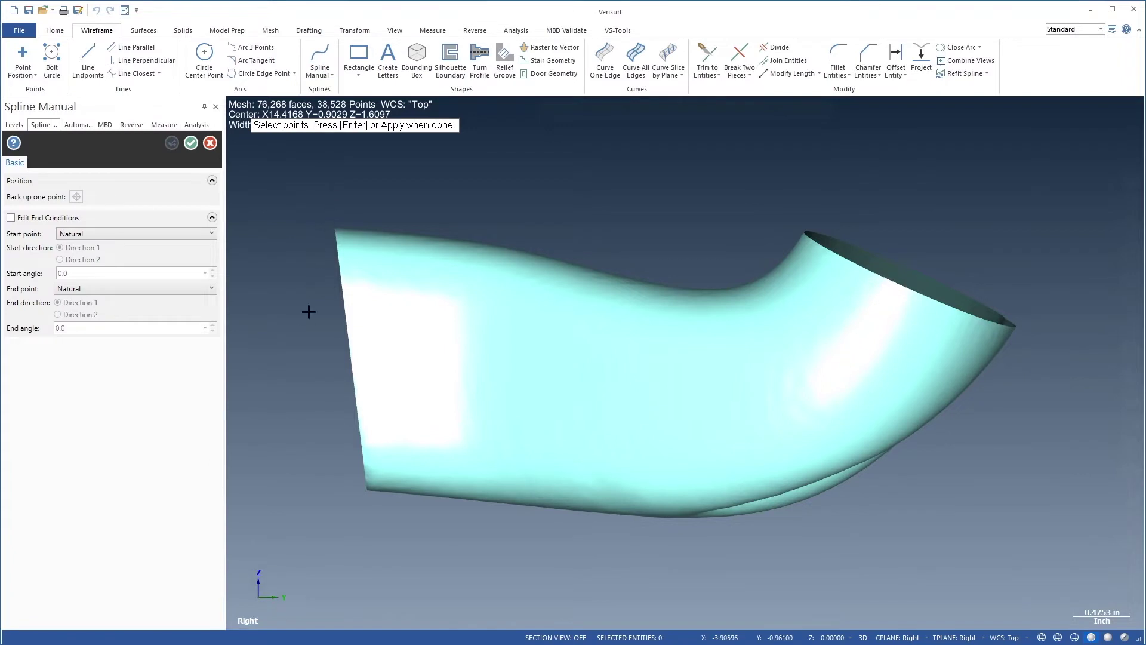
pyautogui.click(299, 390)
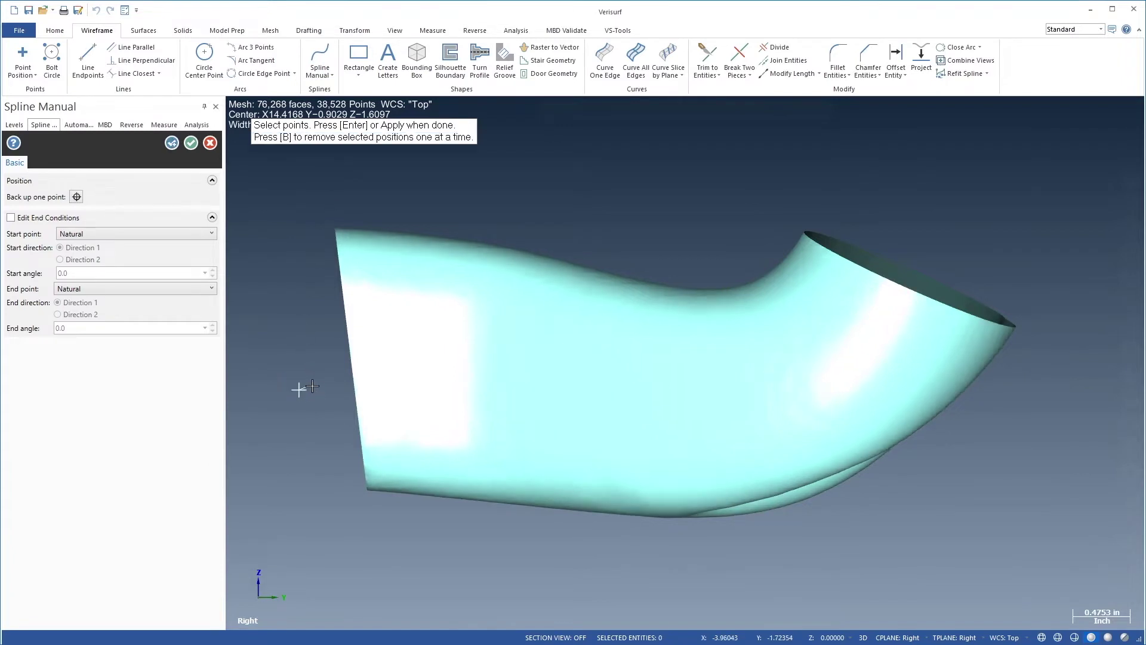
pyautogui.click(339, 387)
pyautogui.click(461, 378)
pyautogui.click(536, 390)
pyautogui.click(627, 401)
pyautogui.click(711, 400)
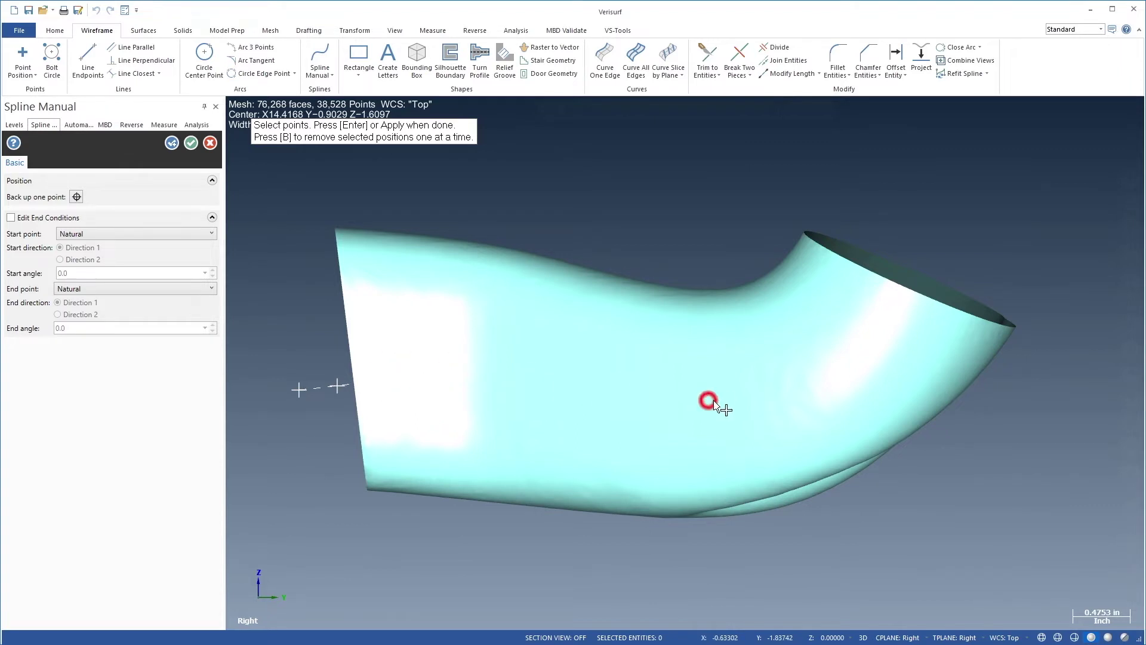
pyautogui.click(775, 392)
pyautogui.click(846, 364)
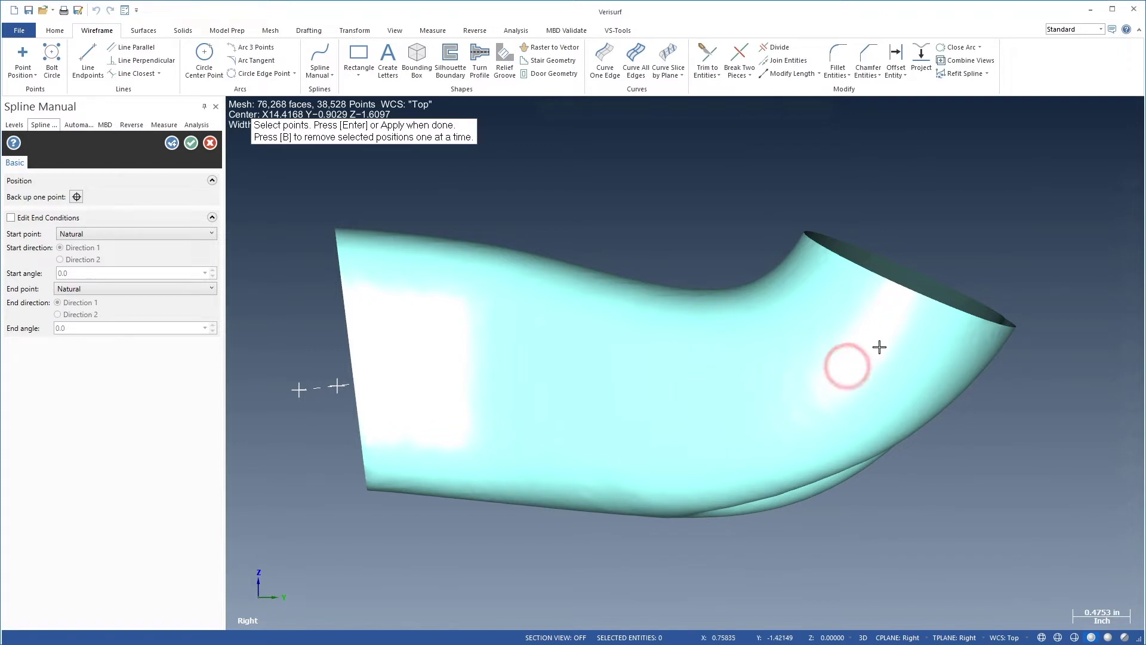
pyautogui.click(897, 326)
pyautogui.click(927, 276)
pyautogui.click(940, 245)
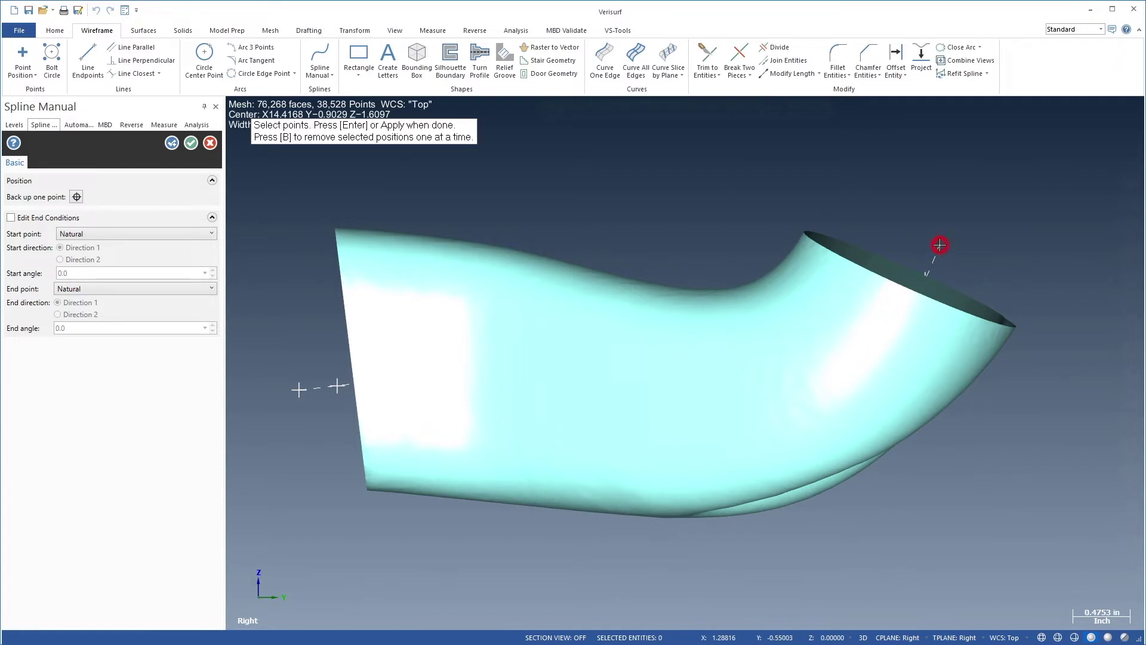
pyautogui.press('Return')
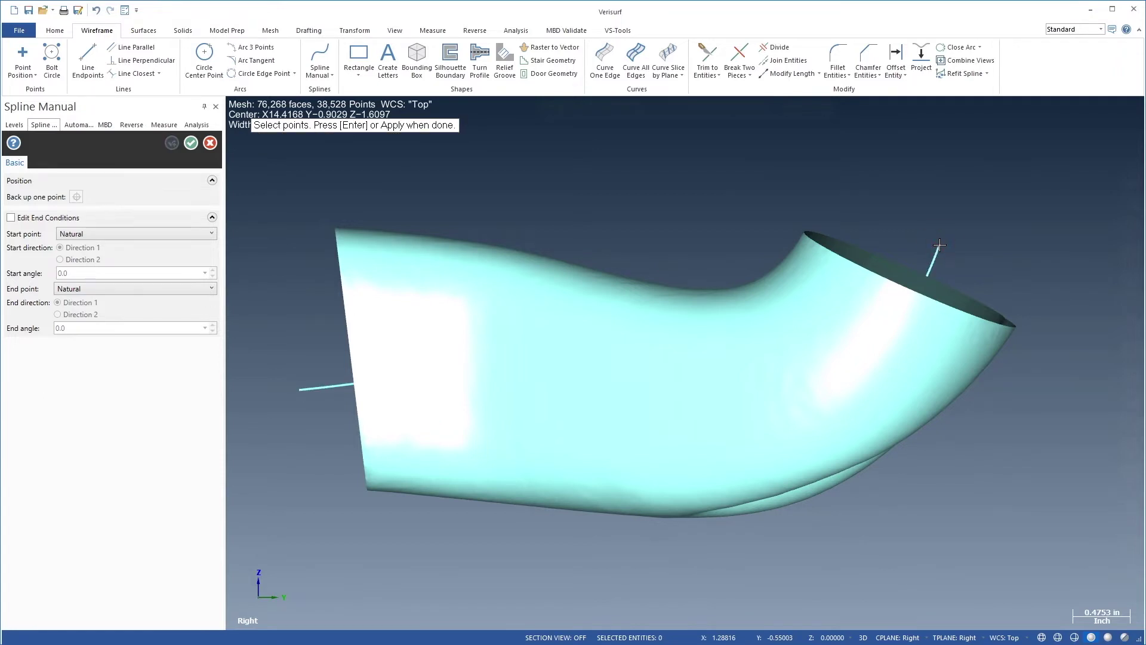
pyautogui.press('Escape')
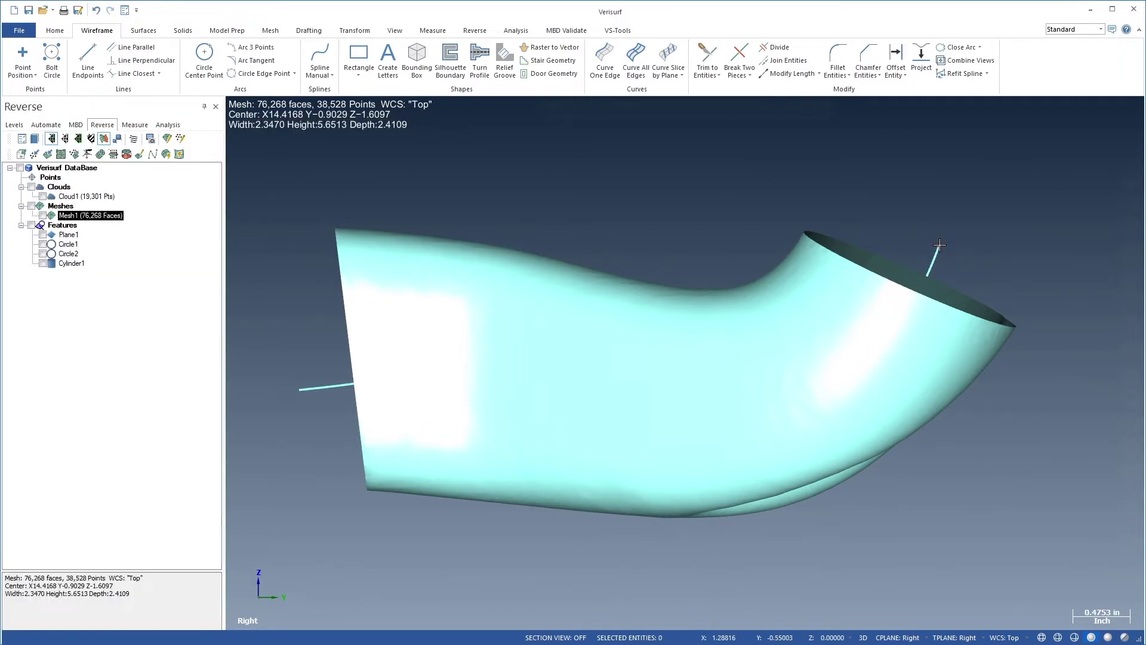
# Set up mesh slices along the guide curve with 12 multiple slices spaced 0.4 apart, shifting the first slice inward to position 0.70518.
pyautogui.click(114, 154)
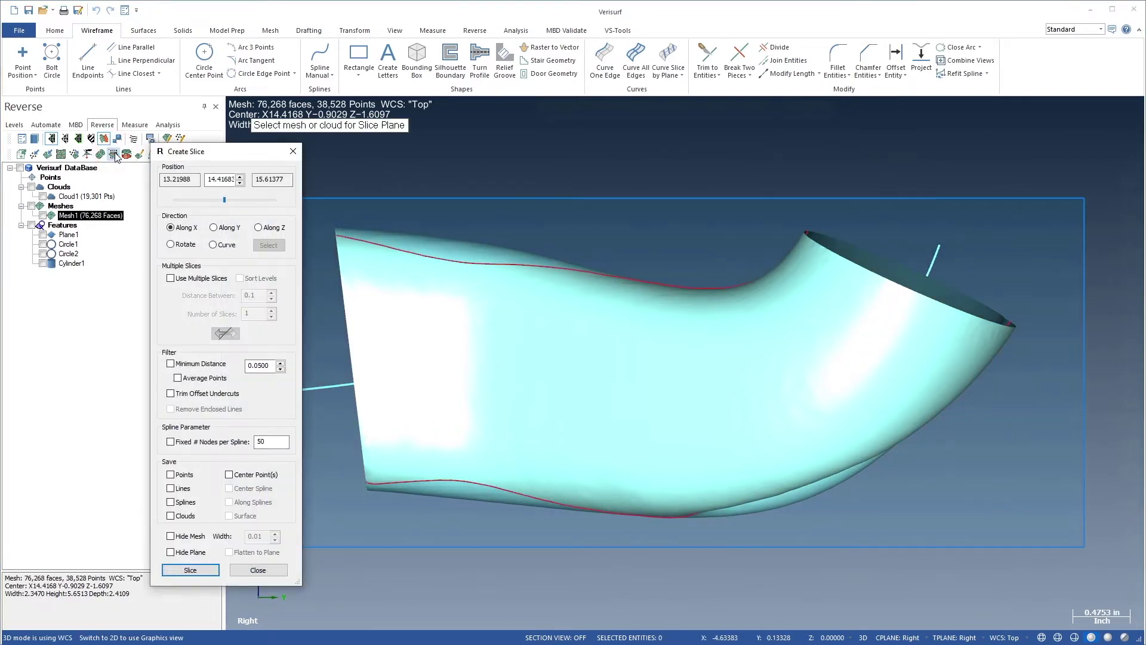
pyautogui.click(214, 245)
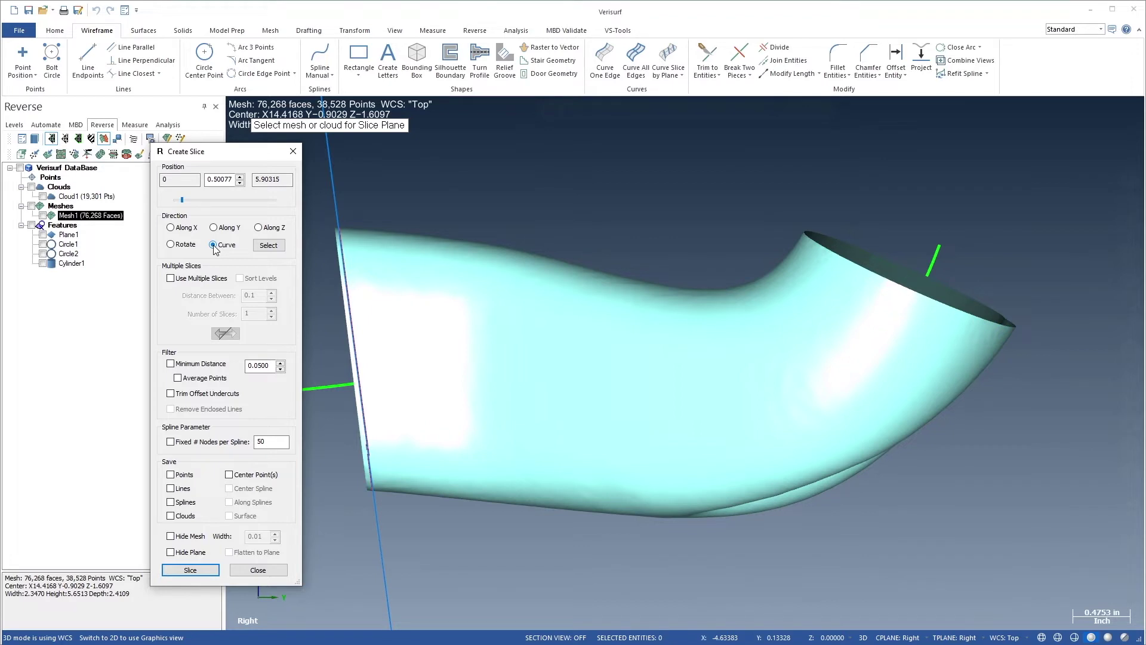
pyautogui.click(170, 279)
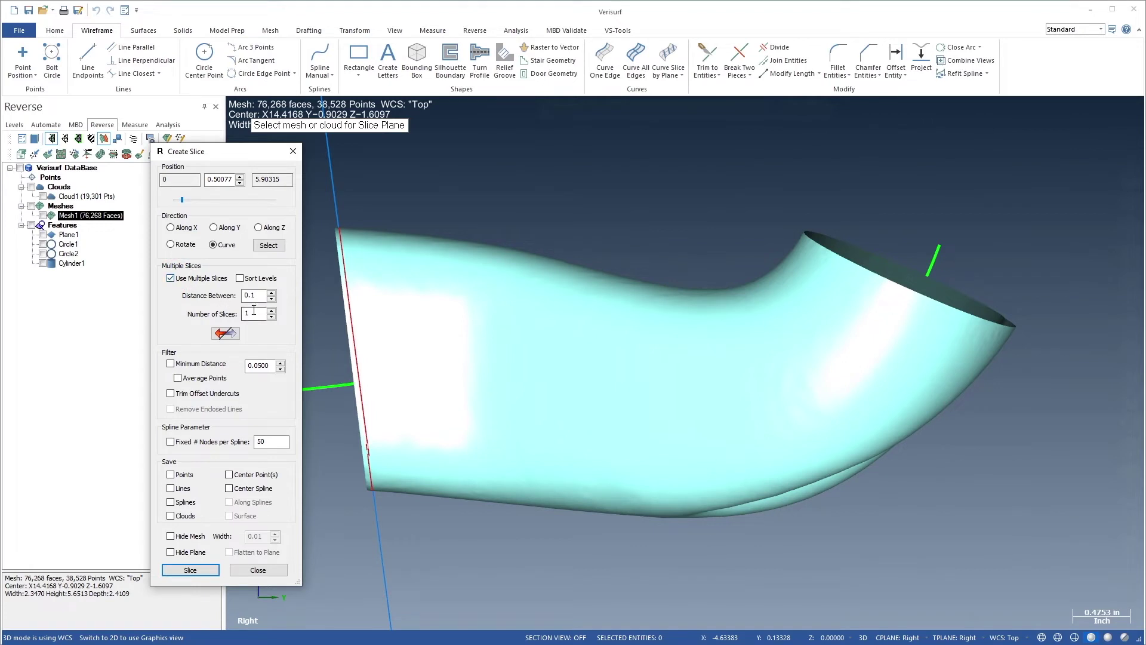
pyautogui.write('2')
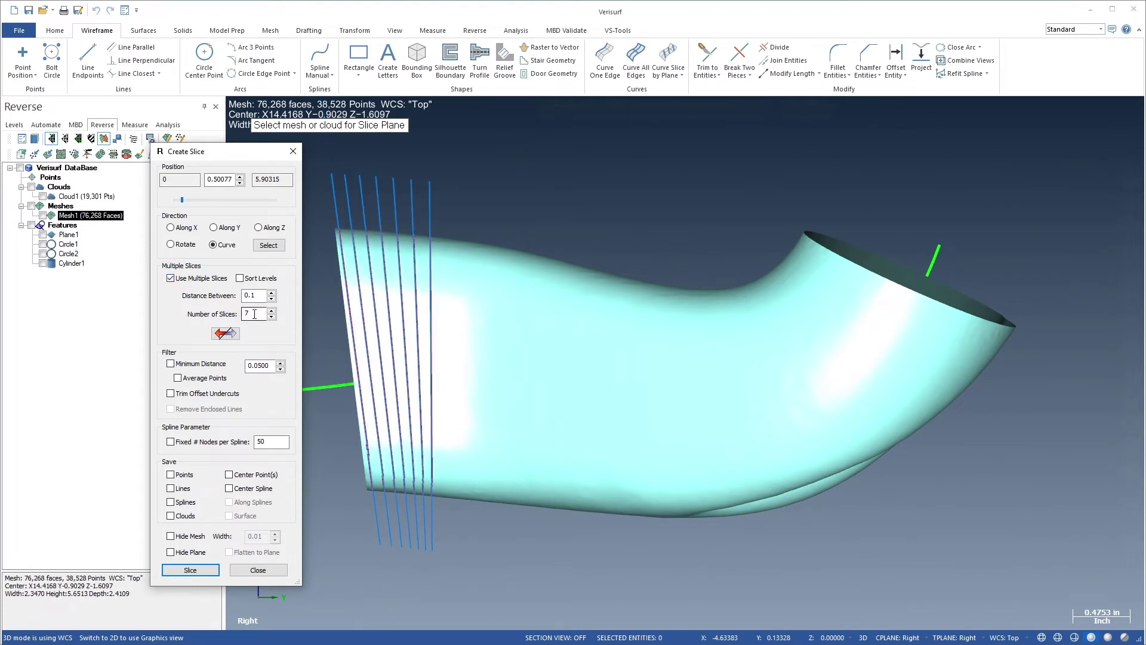
pyautogui.doubleClick(262, 297)
pyautogui.write('0.32')
pyautogui.press('BackSpace')
pyautogui.press('BackSpace')
pyautogui.write('4')
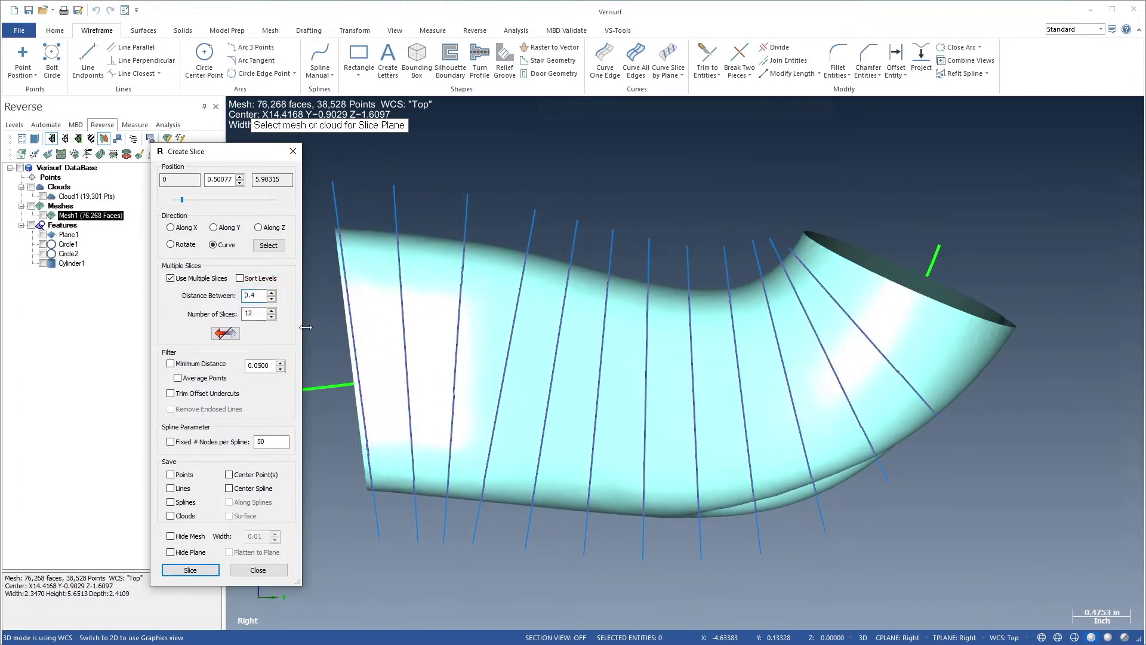
pyautogui.moveTo(356, 358); pyautogui.dragTo(382, 363)
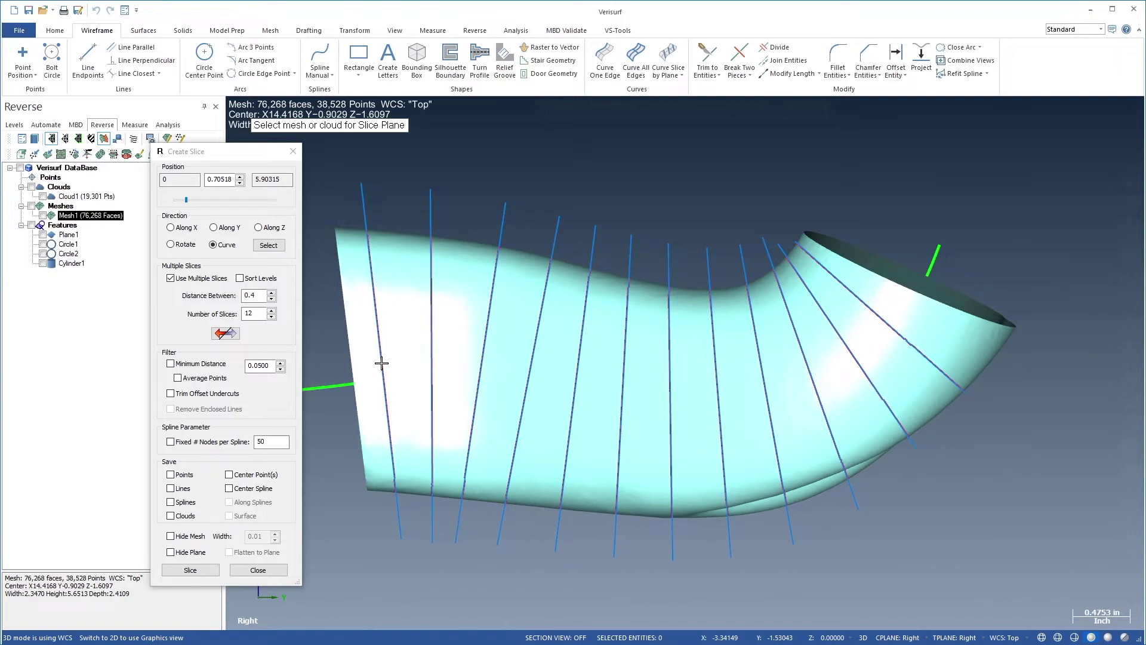
# Slice the mesh with a 0.0500 minimum distance filter and a fixed 50 nodes per spline, saving the sections as splines.
pyautogui.click(171, 363)
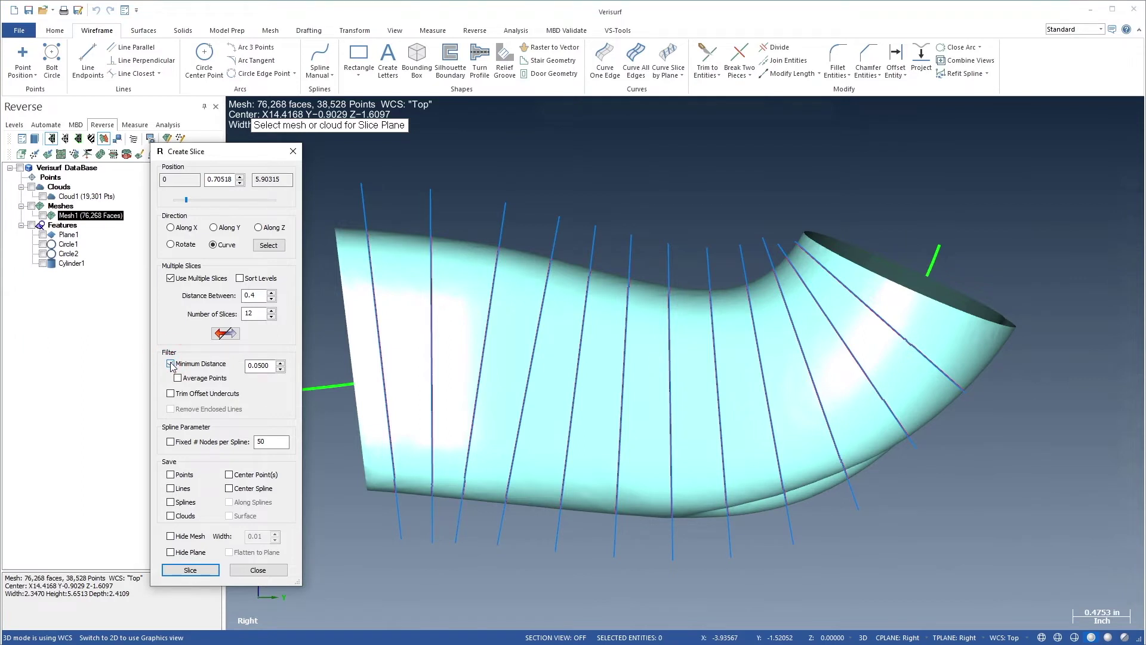
pyautogui.click(171, 442)
pyautogui.click(171, 502)
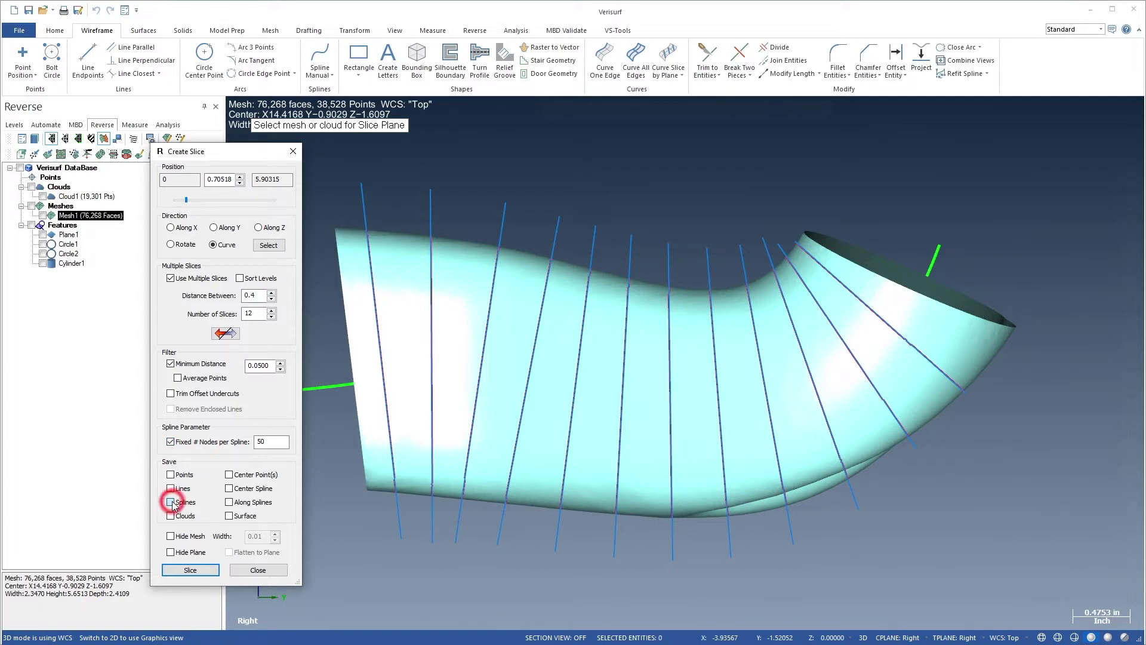
pyautogui.click(183, 570)
pyautogui.click(240, 571)
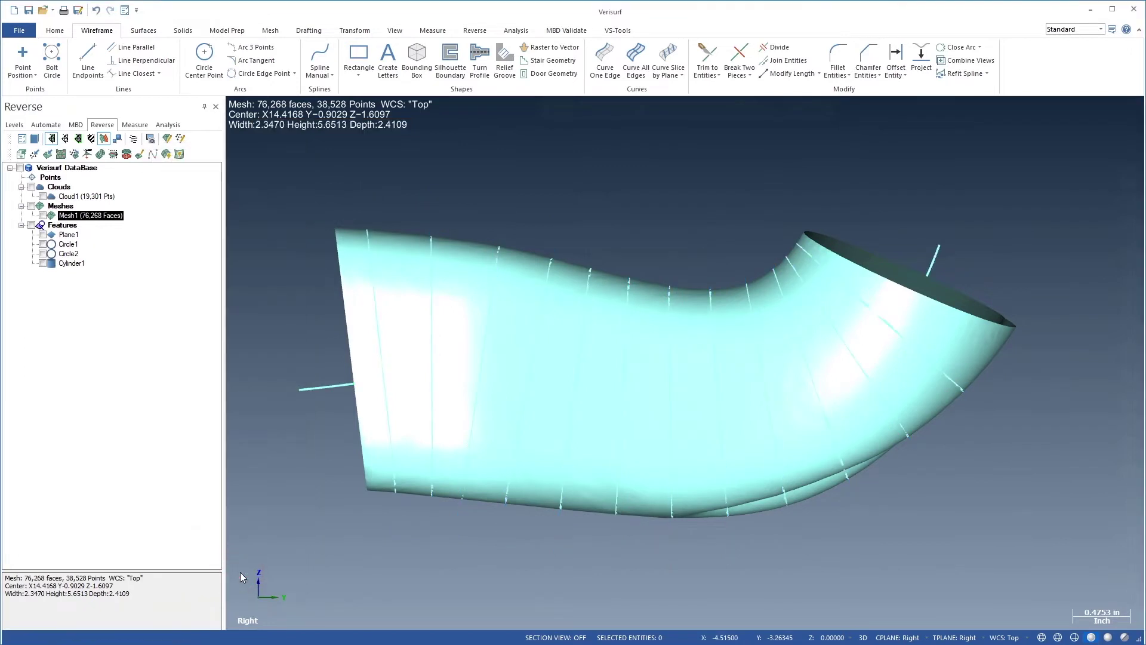
# Delete the guide spline that runs through the middle of the mesh.
pyautogui.click(301, 389)
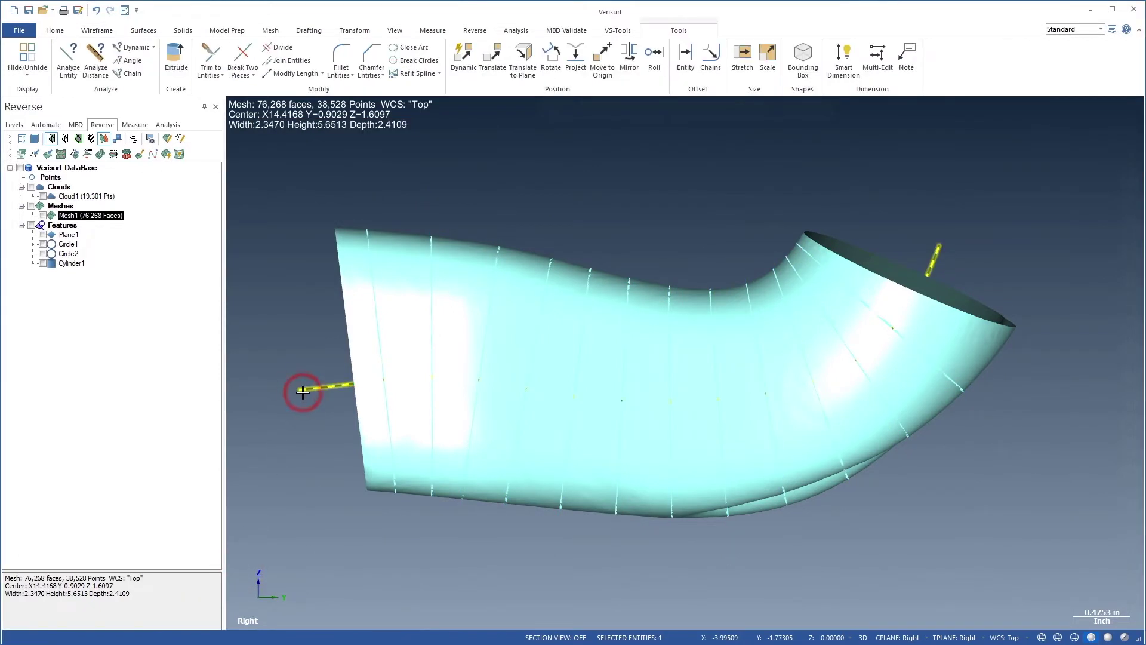
pyautogui.rightClick(301, 391)
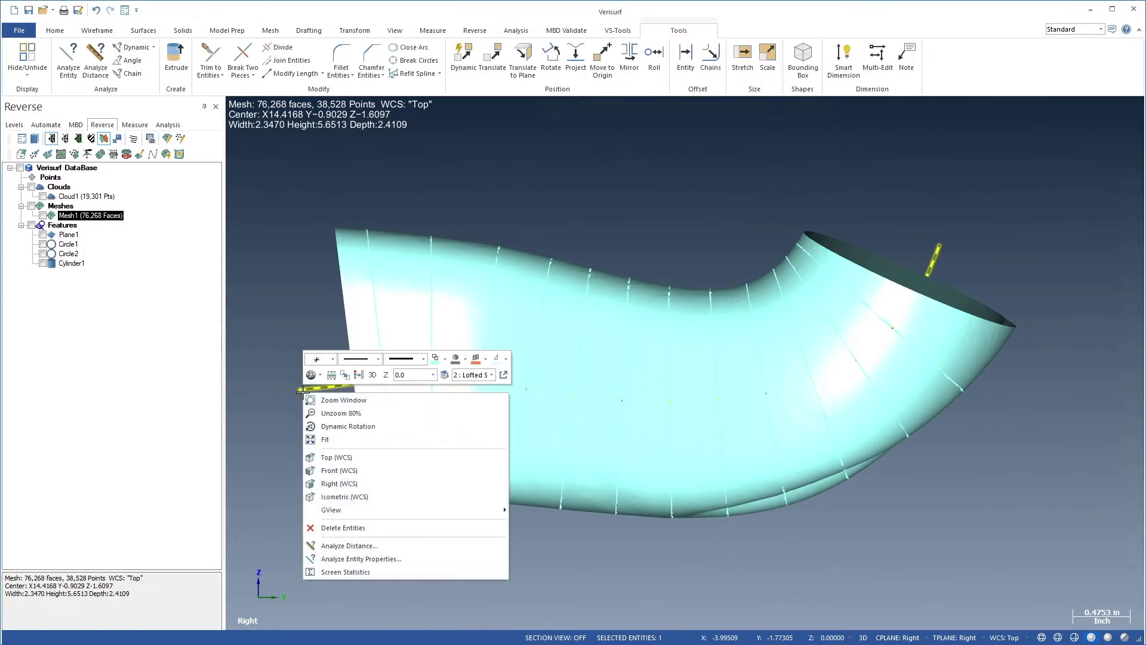
pyautogui.click(333, 528)
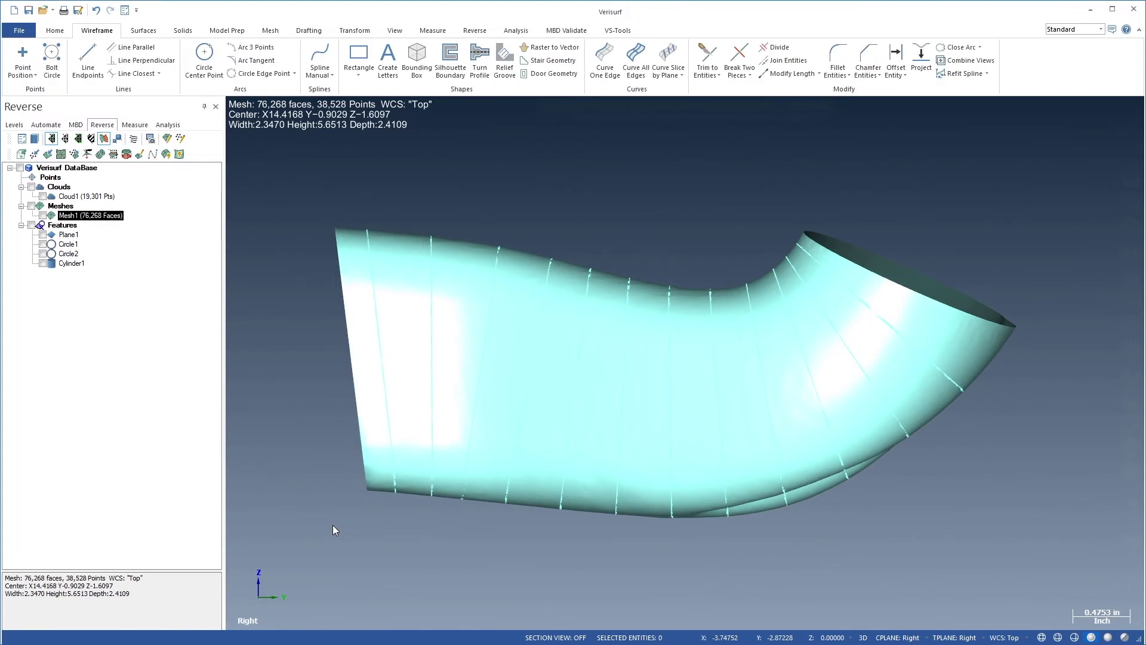
# Export the open edges of Mesh1 as edge splines and hide the mesh.
pyautogui.click(98, 217)
pyautogui.rightClick(98, 218)
pyautogui.click(149, 368)
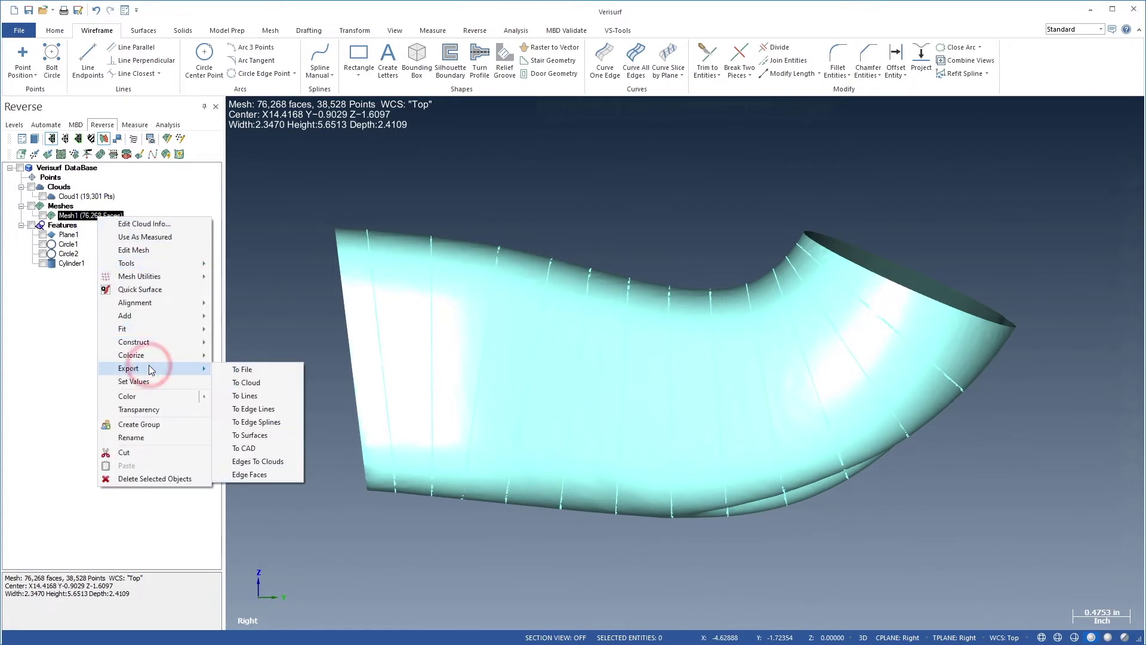
pyautogui.click(250, 420)
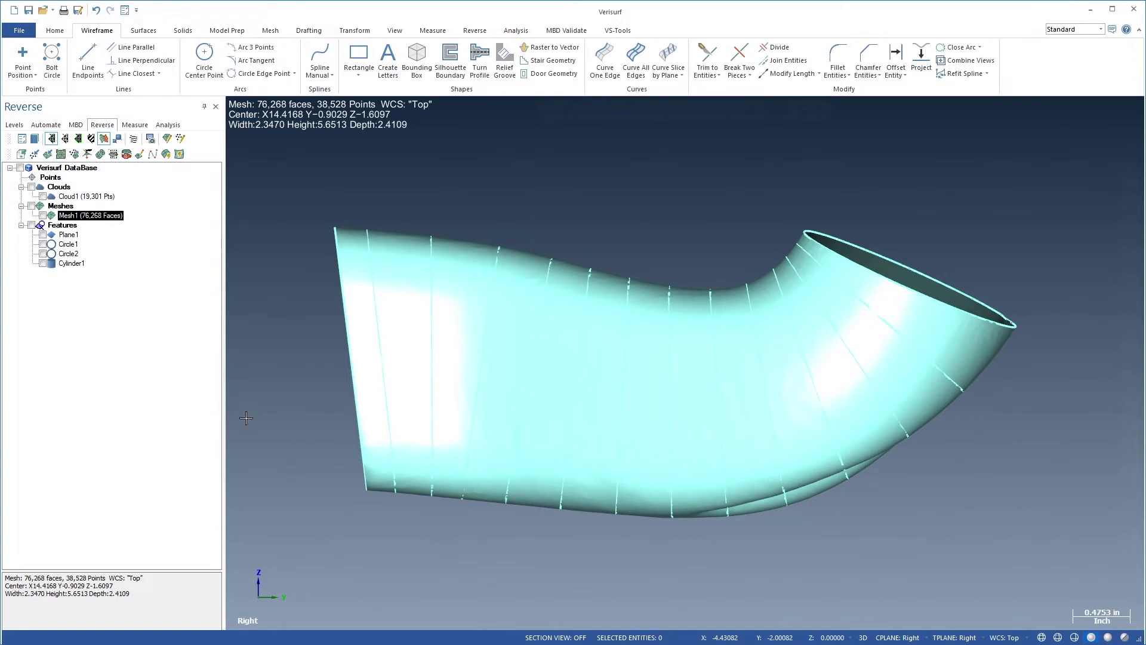
pyautogui.click(166, 360)
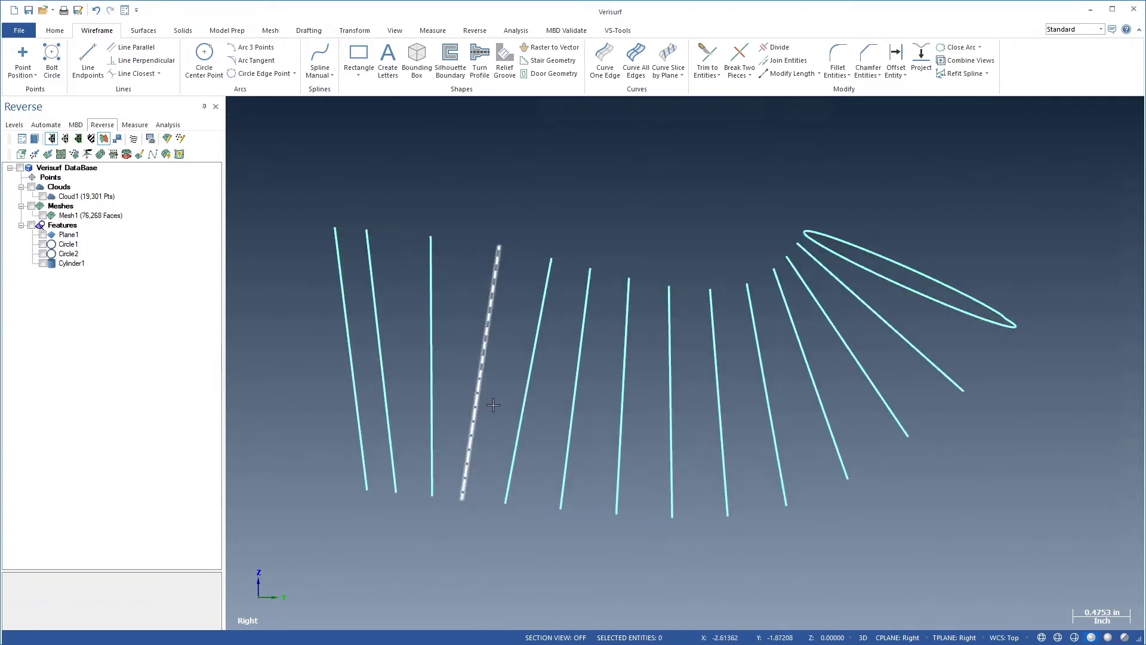
# Refit the edge spline at the wide oblong opening with a 0.01 curve chordal deviation, deleting the original spline.
pyautogui.moveTo(622, 409); pyautogui.dragTo(994, 453, button='middle')
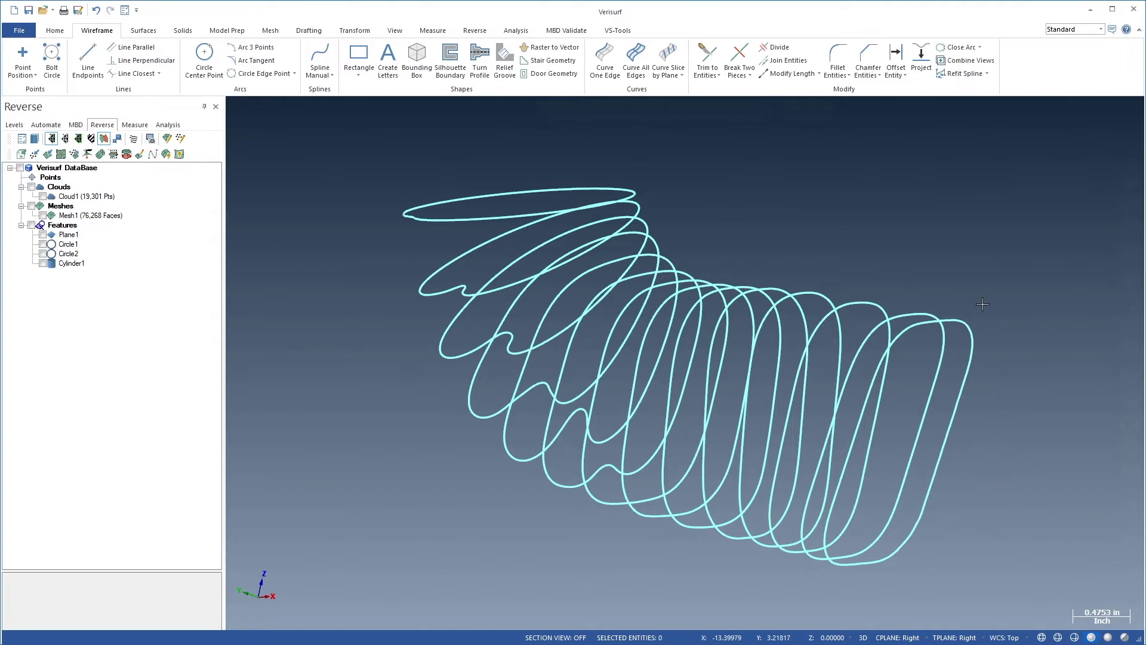
pyautogui.click(962, 74)
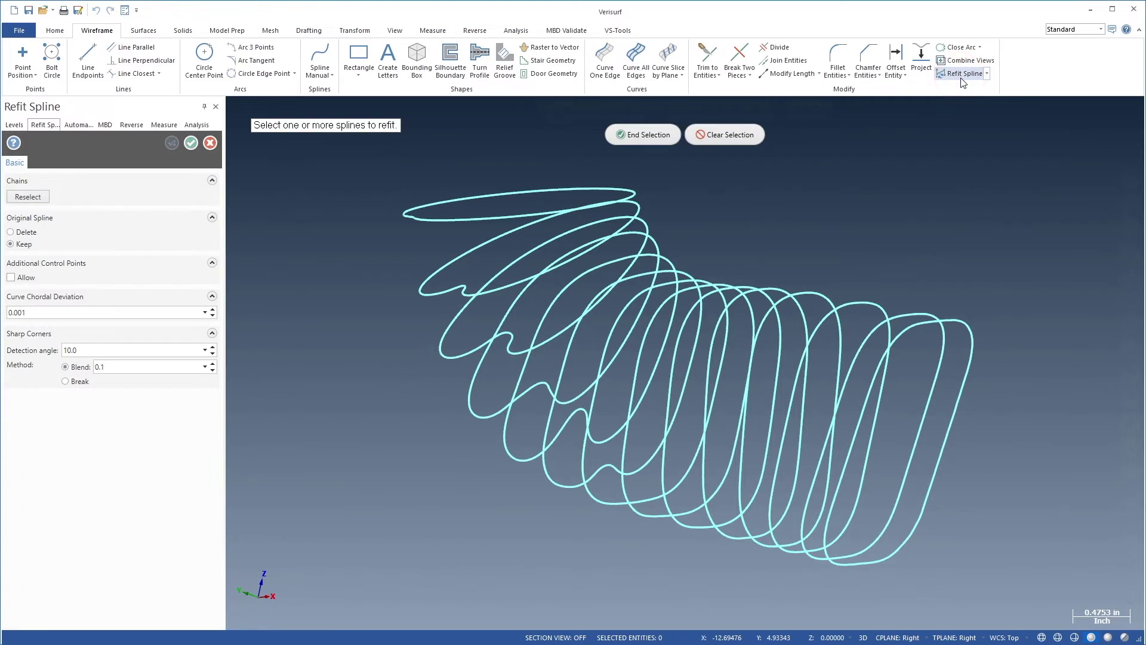
pyautogui.click(964, 319)
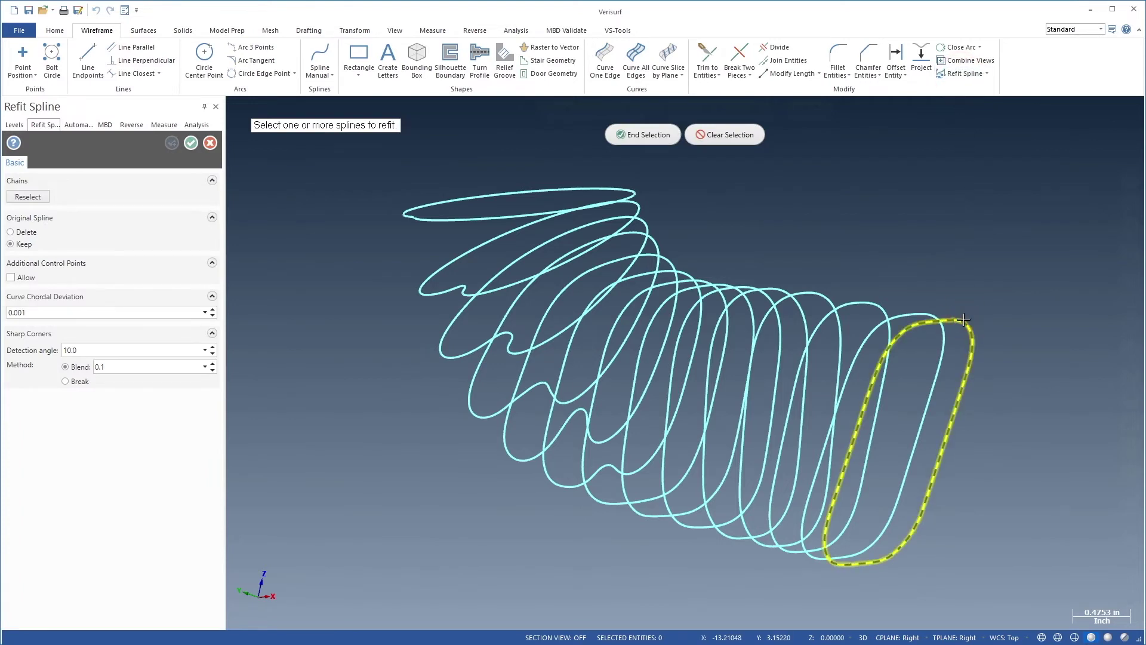
pyautogui.press('Return')
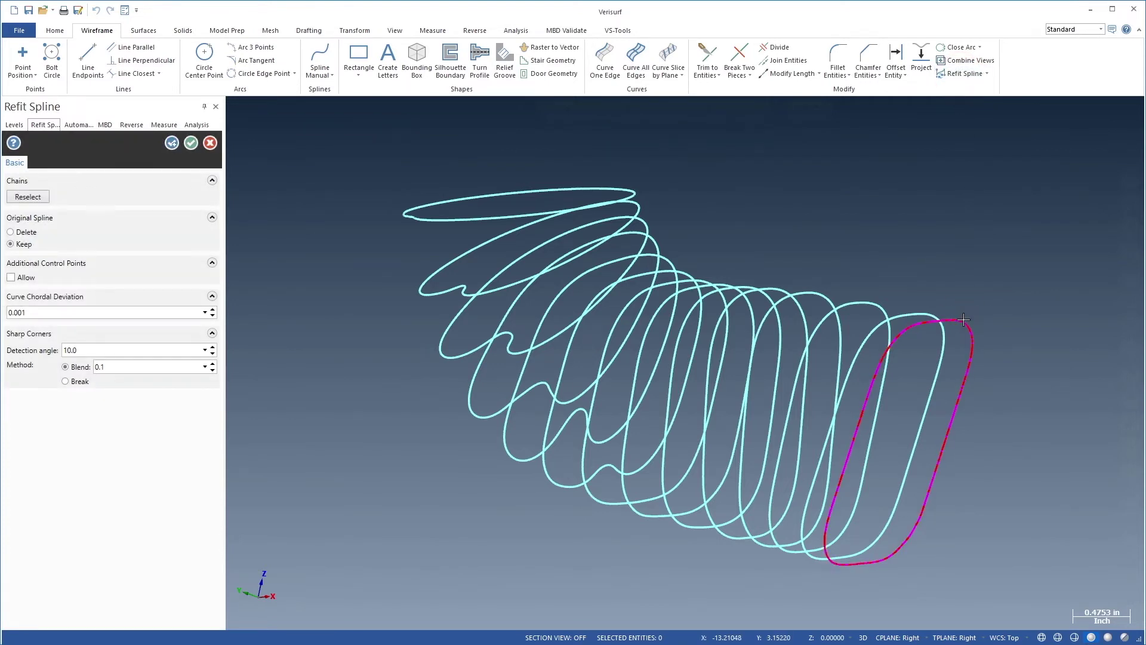
pyautogui.click(165, 311)
pyautogui.scroll(3, 164, 312)
pyautogui.click(13, 232)
pyautogui.click(171, 144)
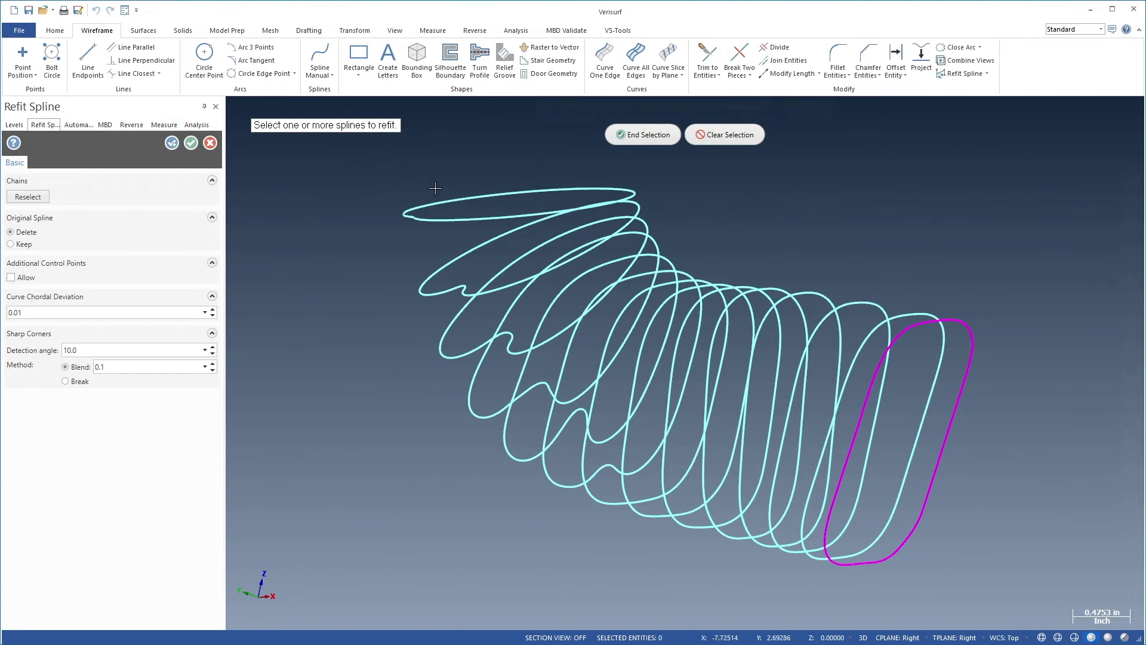
# Refit the edge spline at the upper opening with a 0.01 curve chordal deviation, deleting the original, and clear the result colors.
pyautogui.click(452, 204)
pyautogui.press('Return')
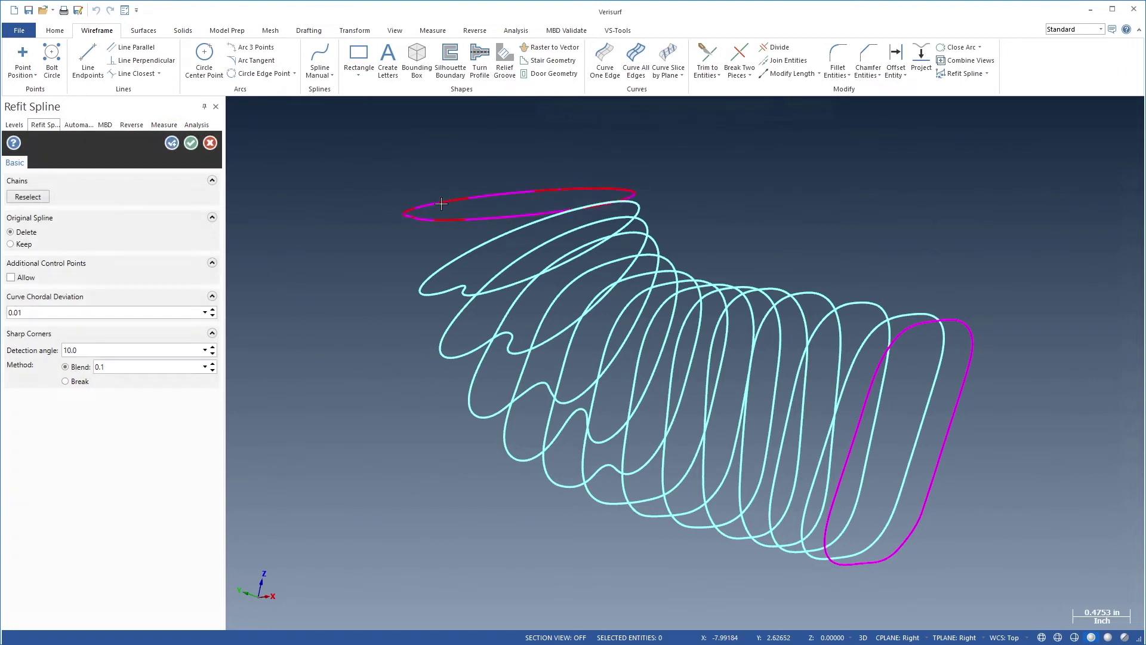
pyautogui.click(192, 143)
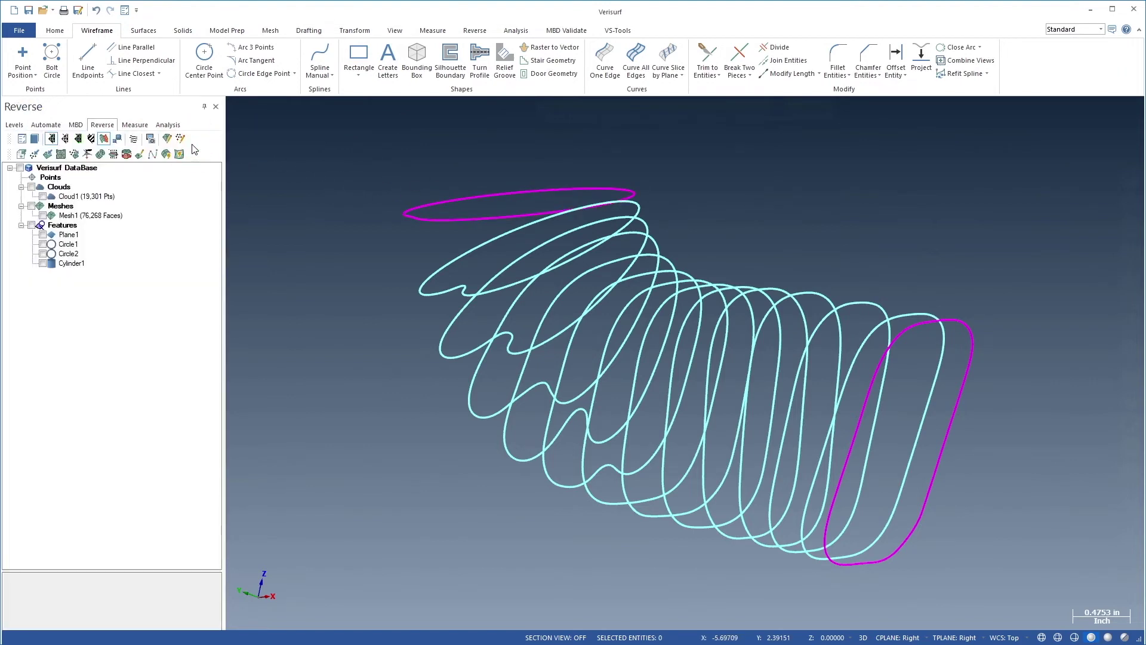
pyautogui.rightClick(274, 160)
pyautogui.click(332, 205)
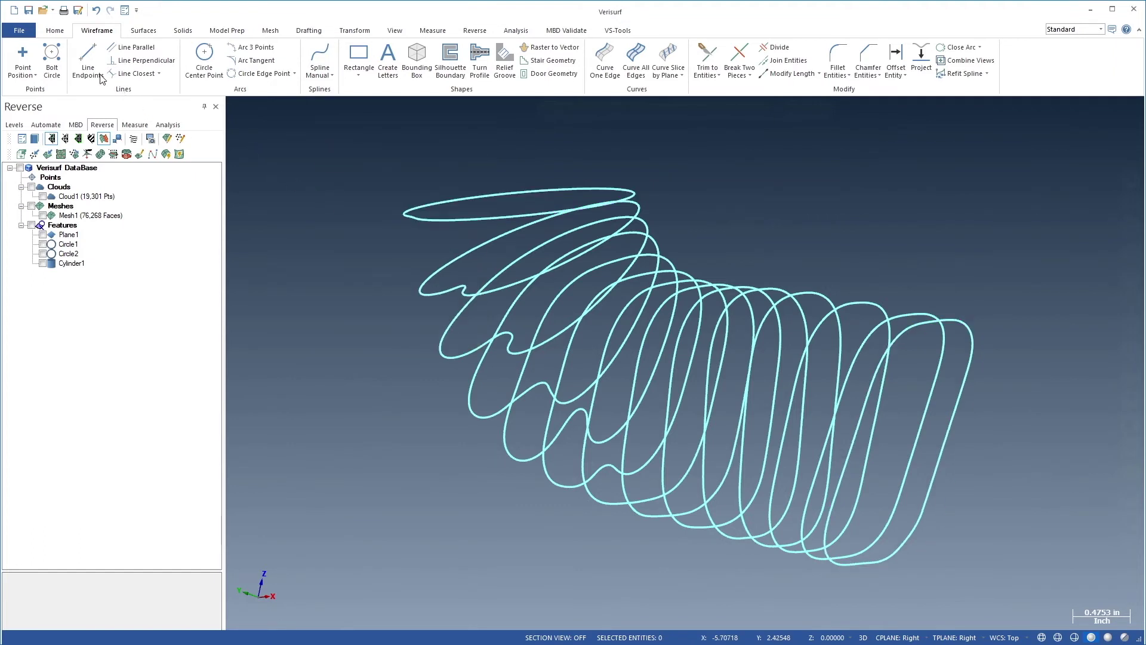
# Display the spline endpoints and break both edge splines at points in line with the section splines' row of endpoints.
pyautogui.click(51, 35)
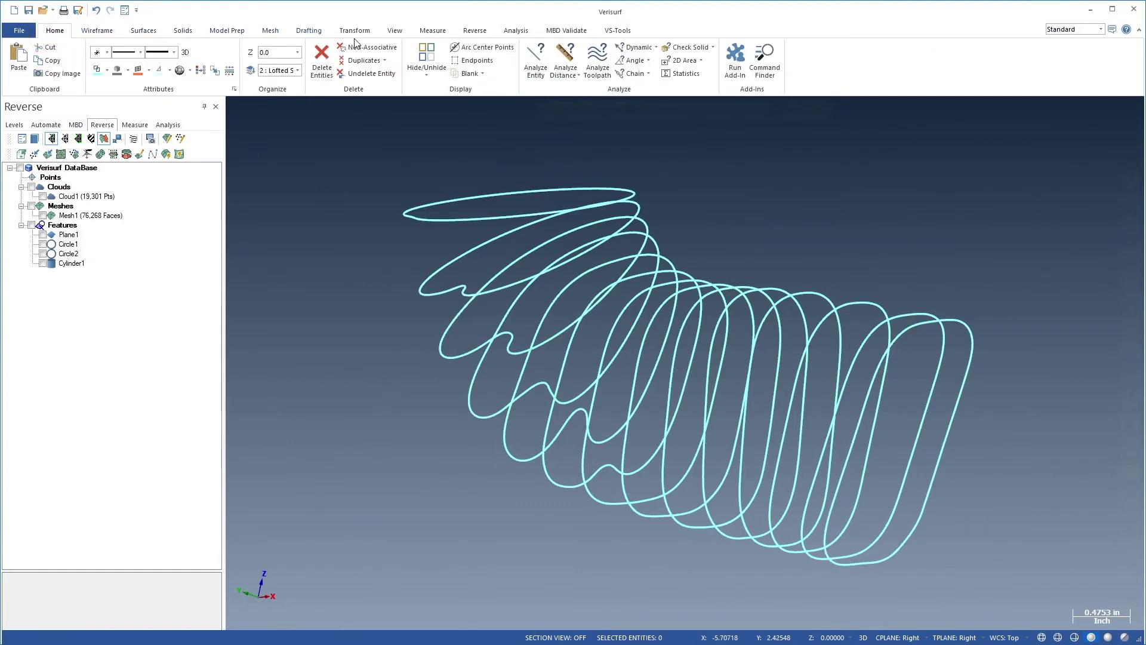
pyautogui.click(475, 60)
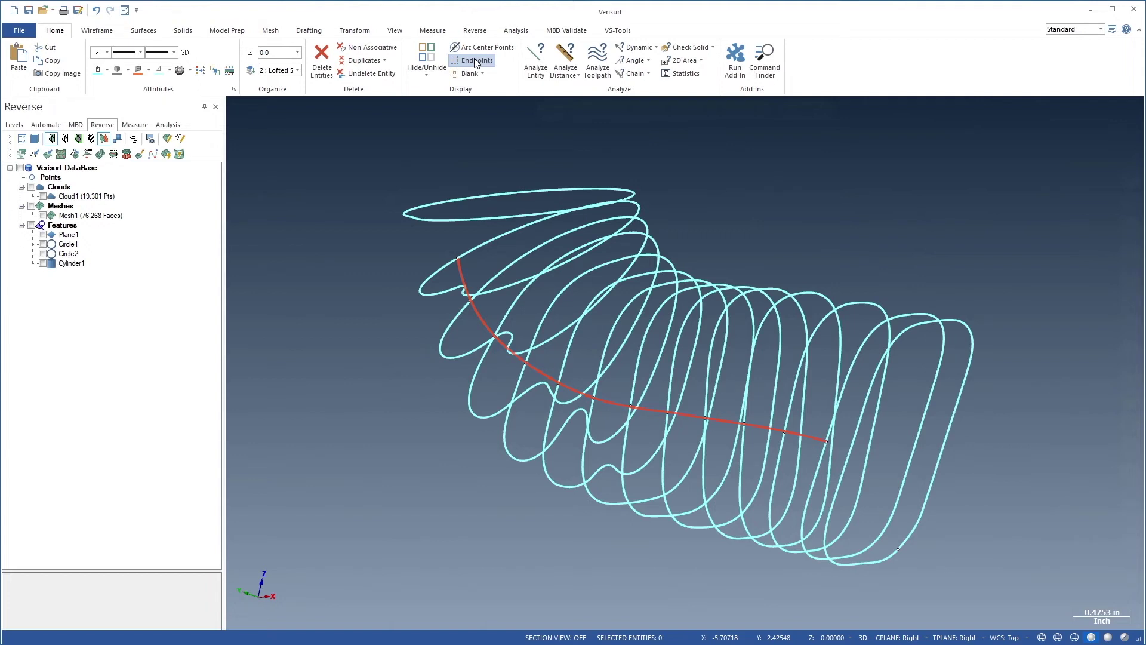
pyautogui.click(98, 32)
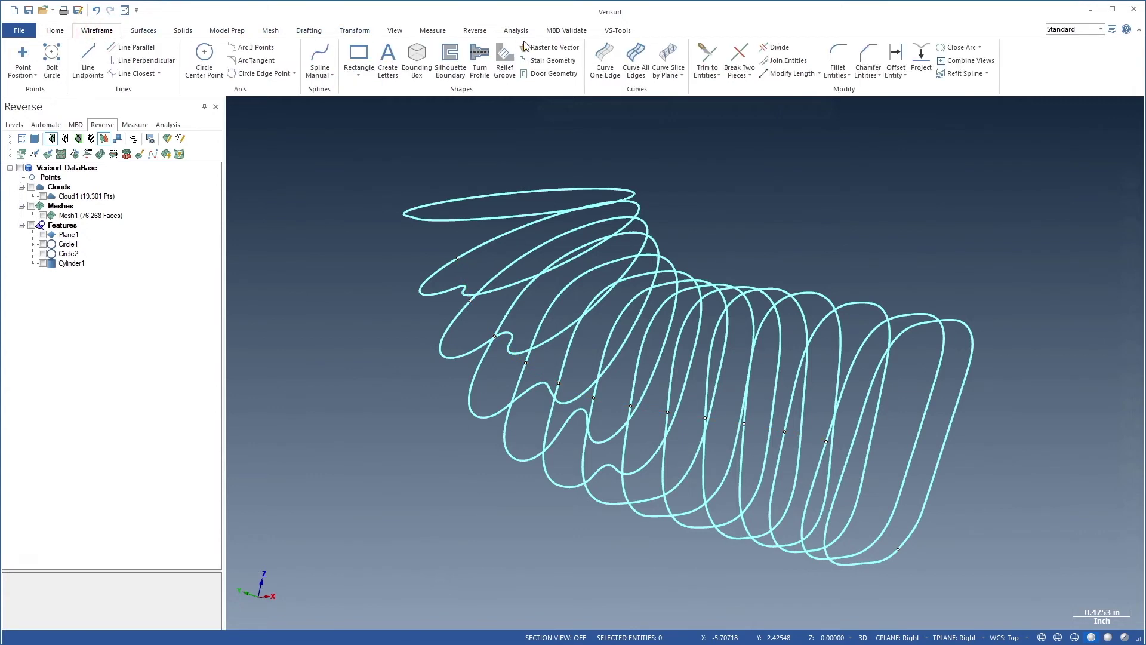
pyautogui.click(737, 53)
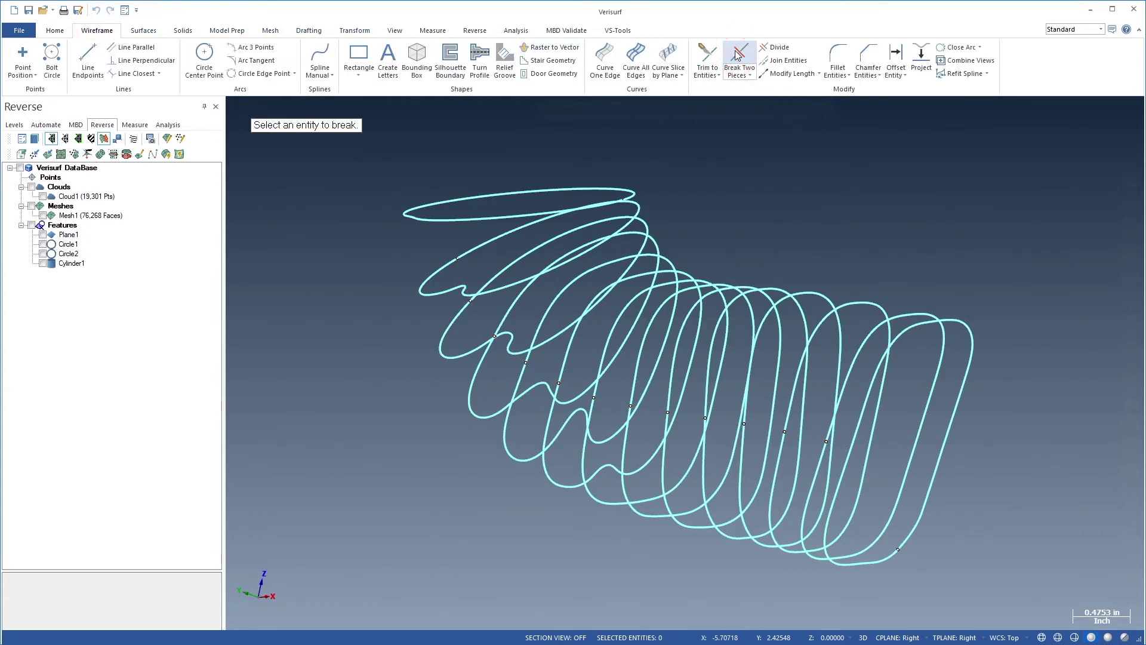
pyautogui.click(860, 418)
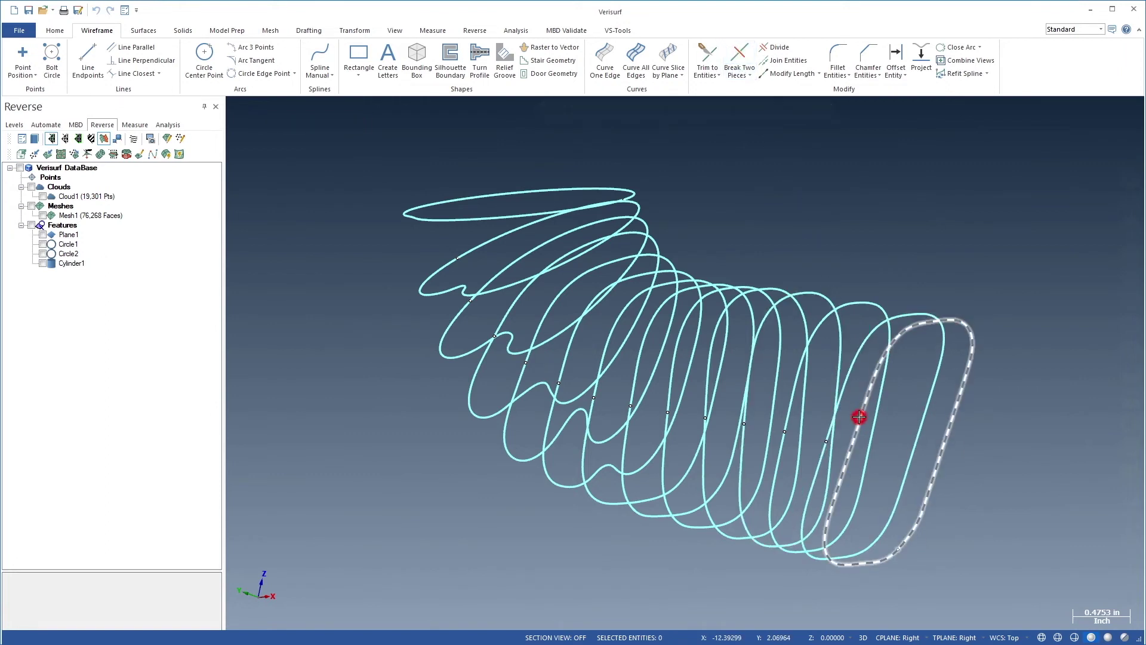
pyautogui.click(828, 441)
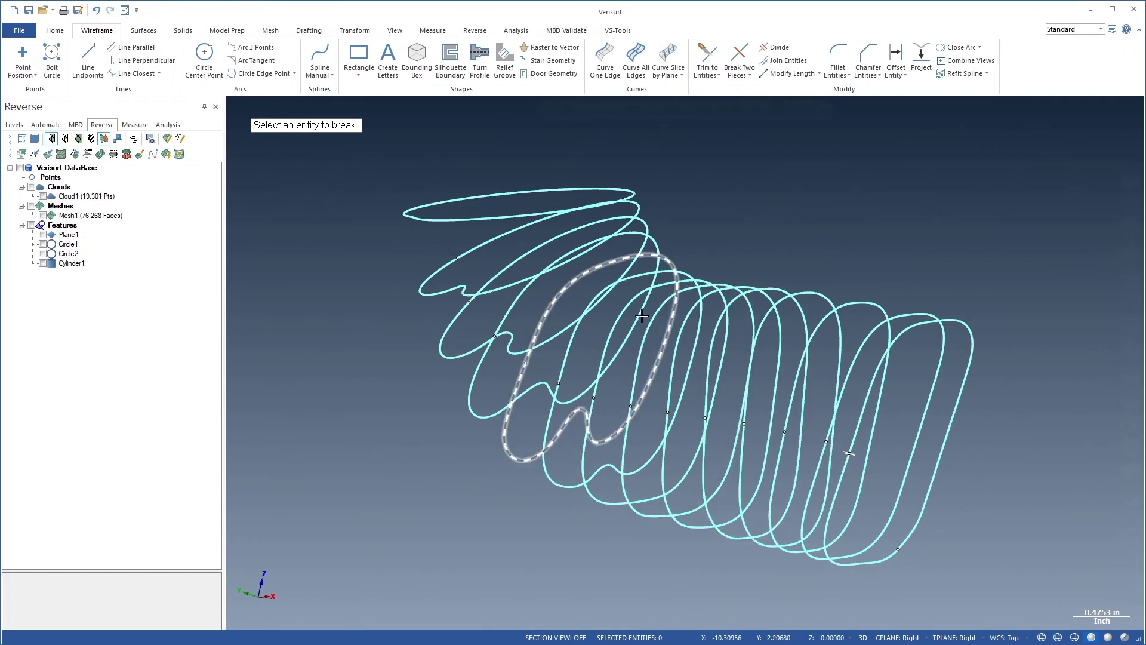
pyautogui.click(498, 195)
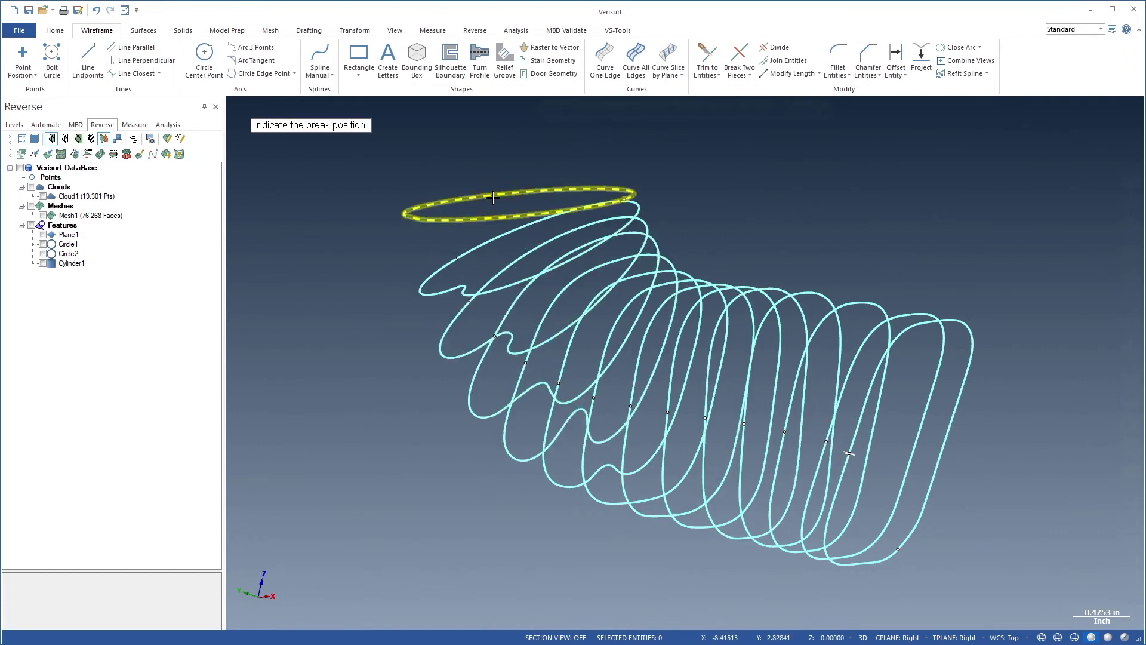
pyautogui.click(458, 262)
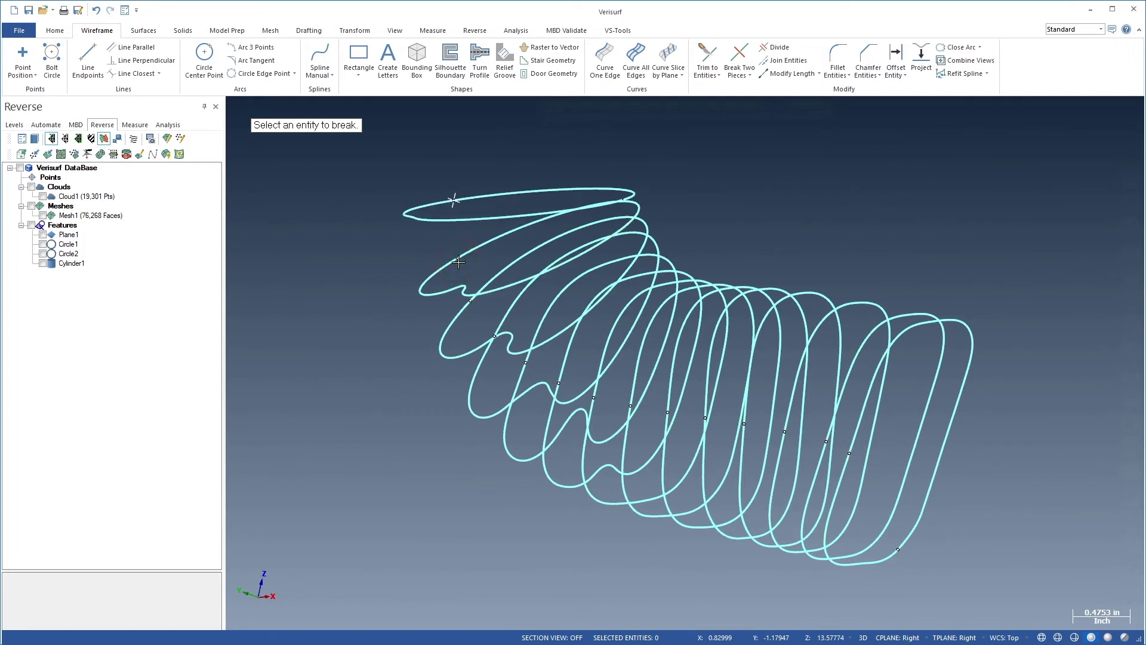
pyautogui.press('Escape')
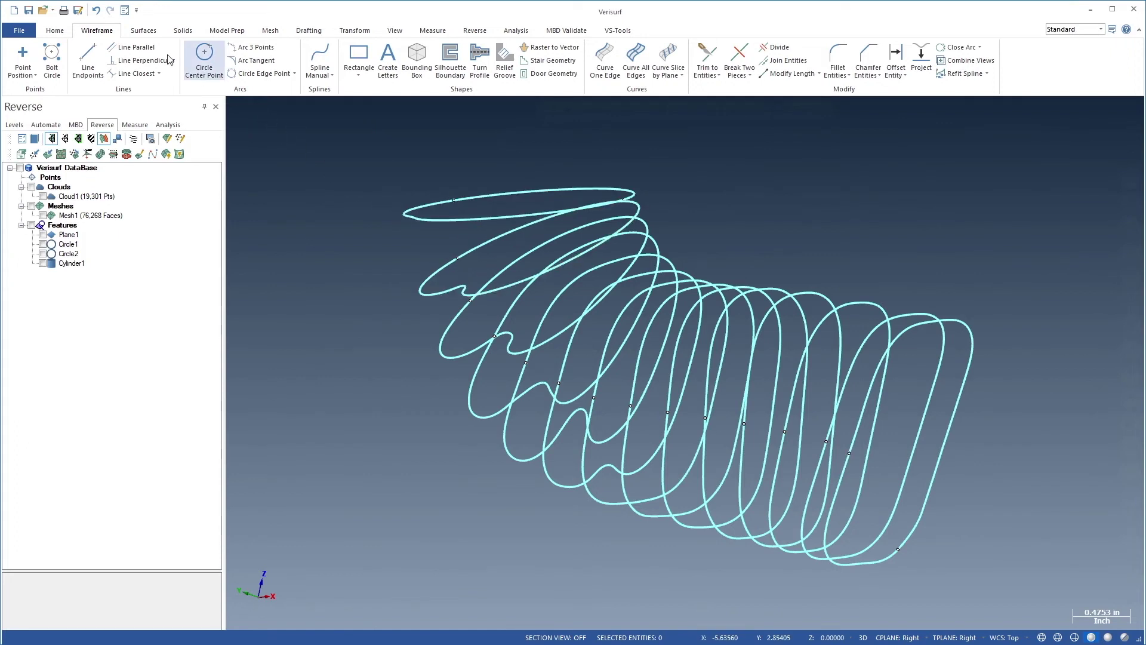
# Create a lofted surface through all 14 splines, chaining them in order from the wide oblong opening to the upper opening with matching start points and directions.
pyautogui.click(133, 30)
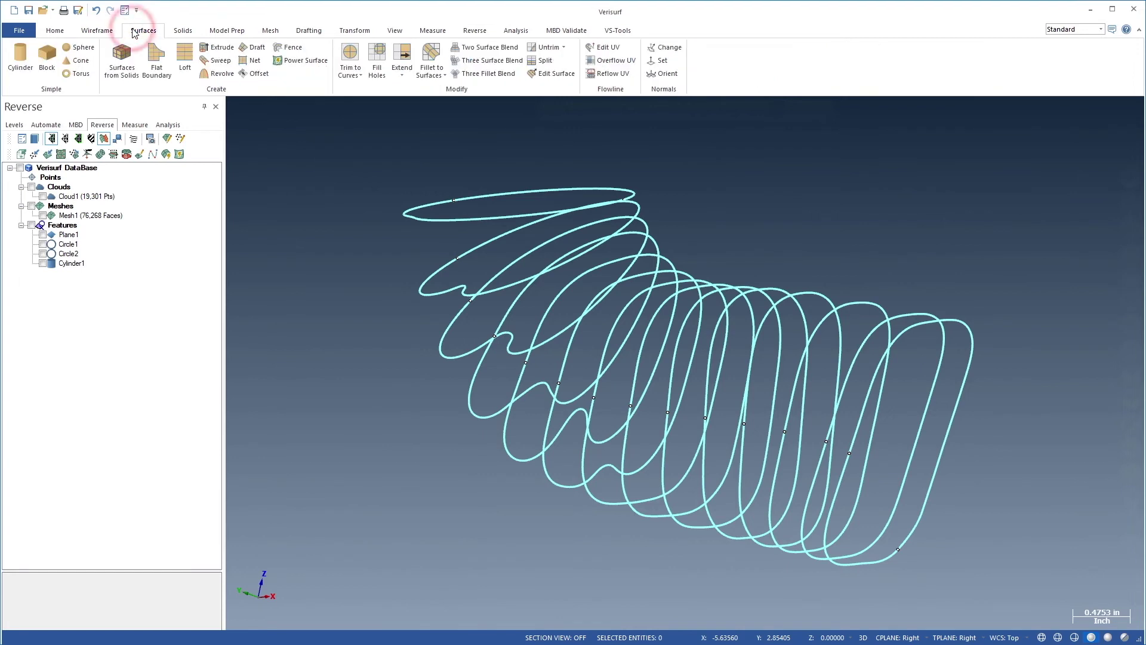
pyautogui.click(187, 55)
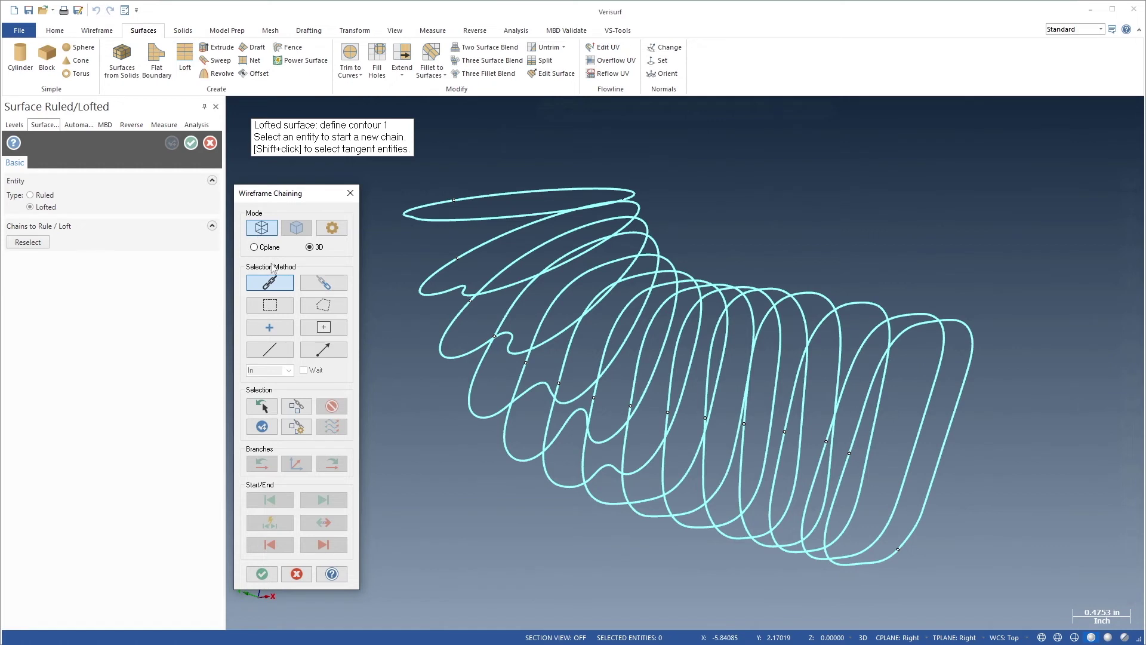
pyautogui.click(274, 284)
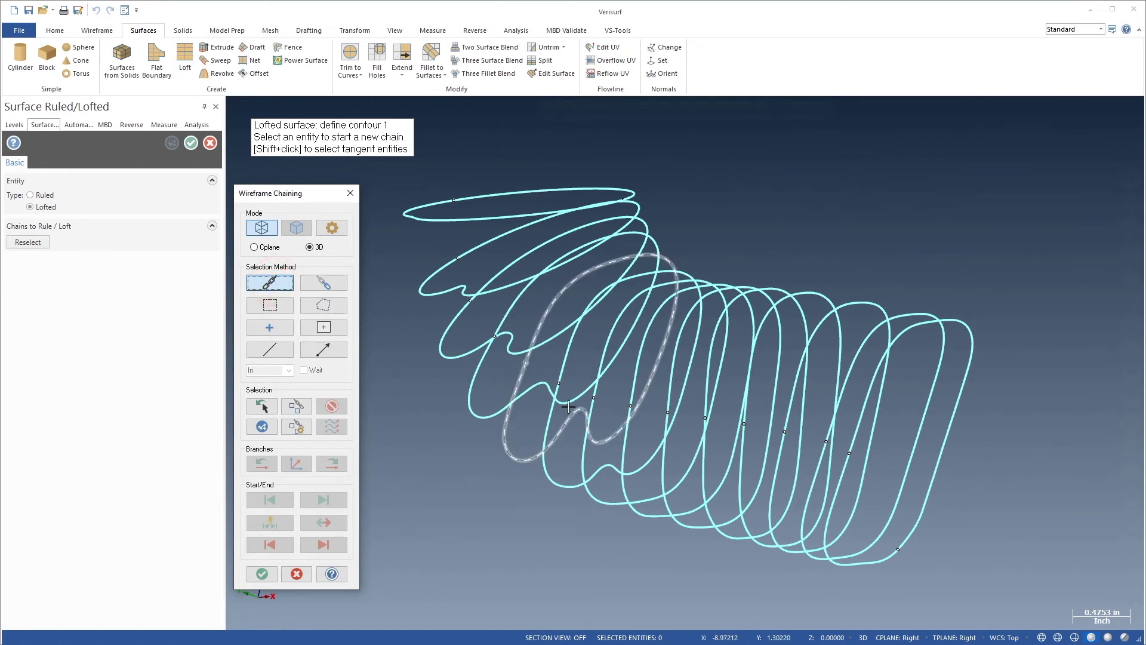
pyautogui.click(853, 439)
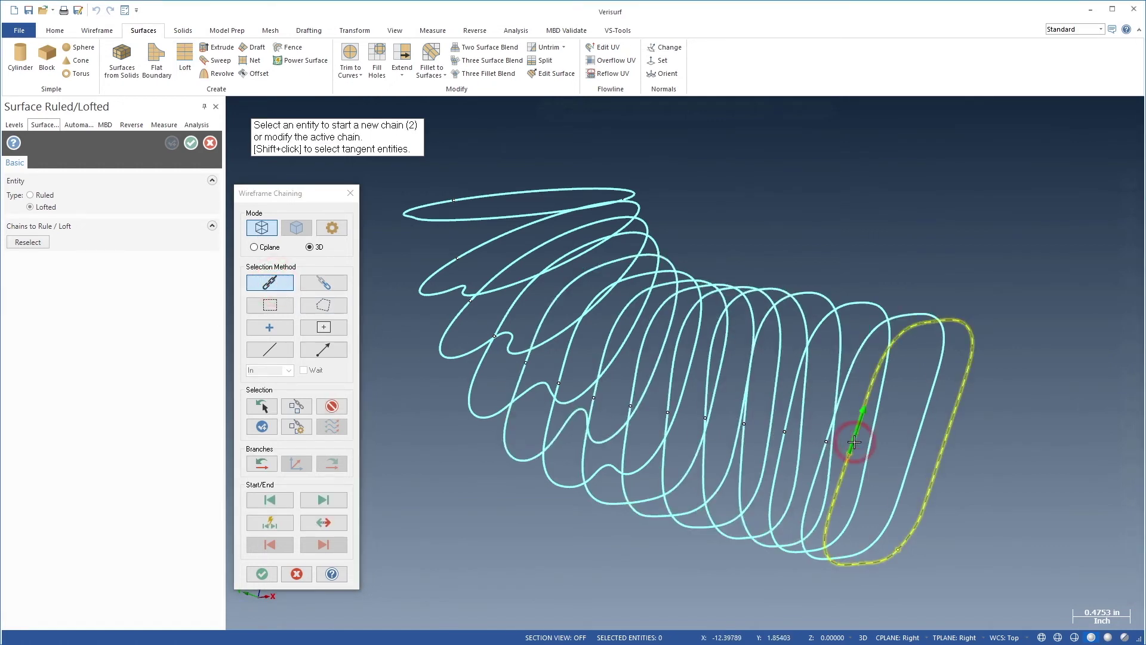
pyautogui.click(827, 434)
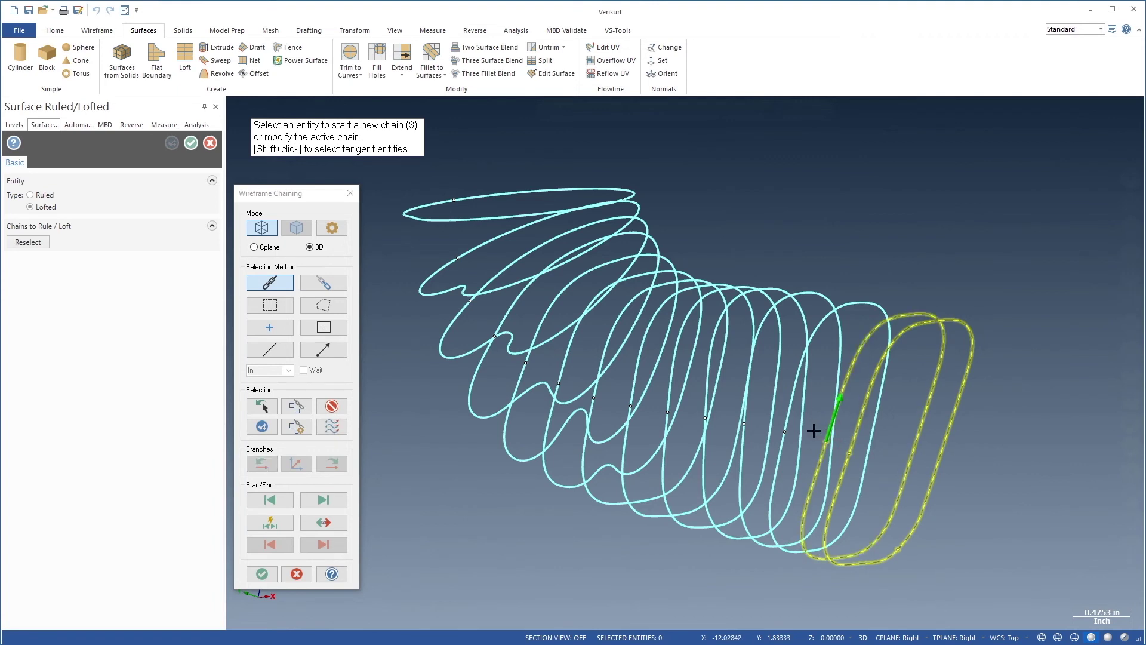
pyautogui.click(786, 418)
pyautogui.click(745, 418)
pyautogui.click(705, 401)
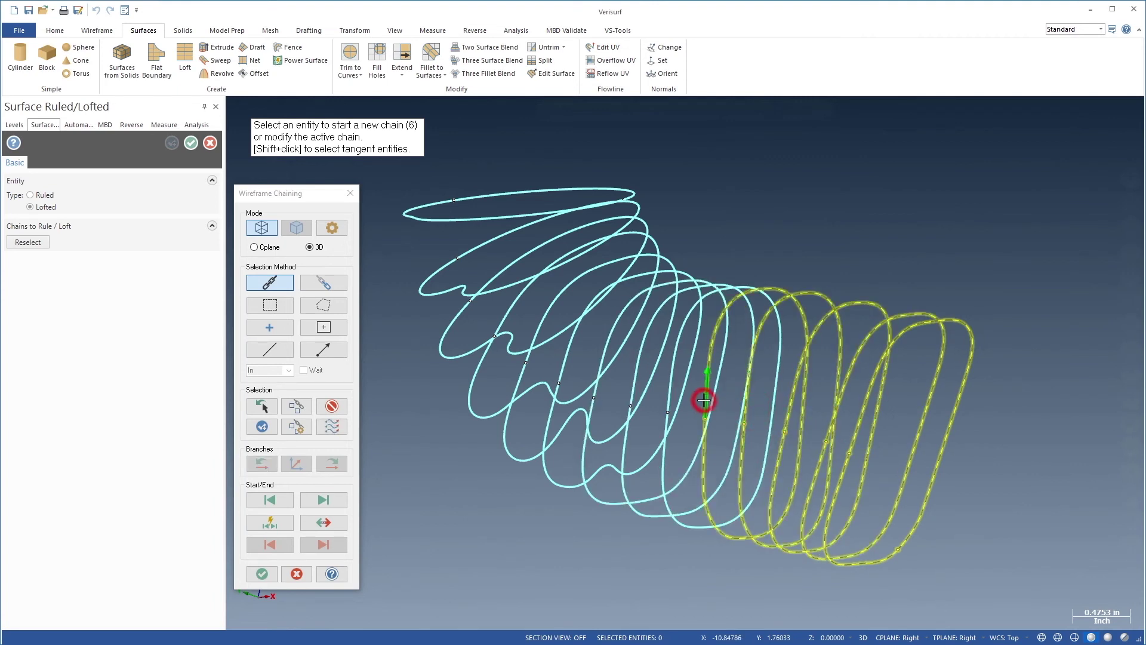
pyautogui.click(670, 393)
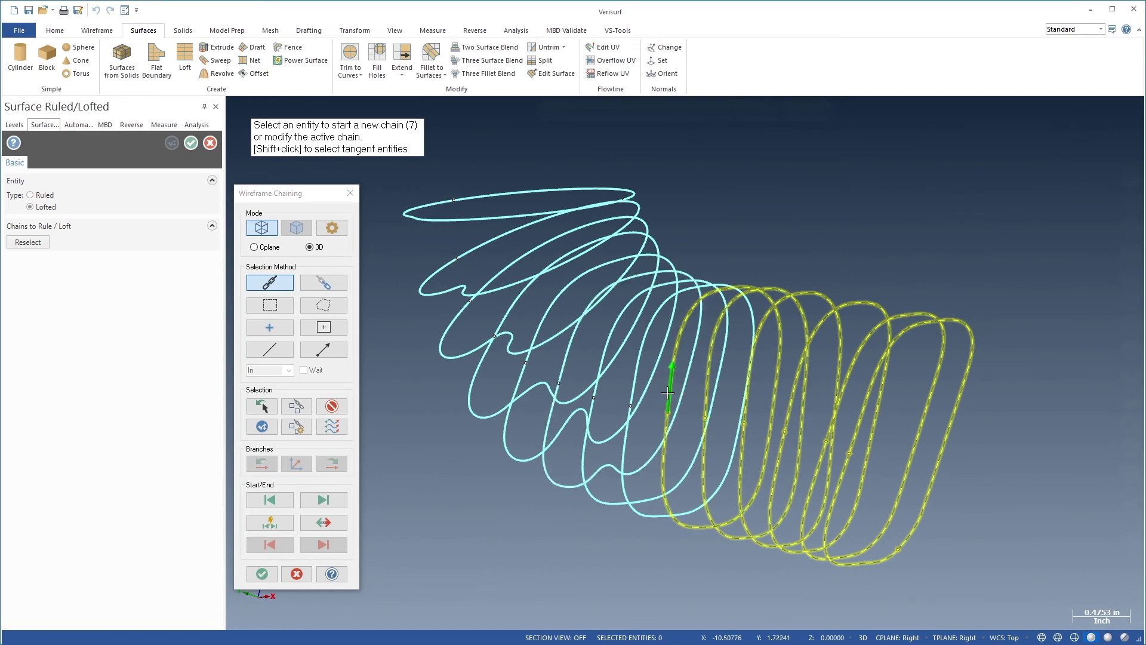
pyautogui.click(634, 387)
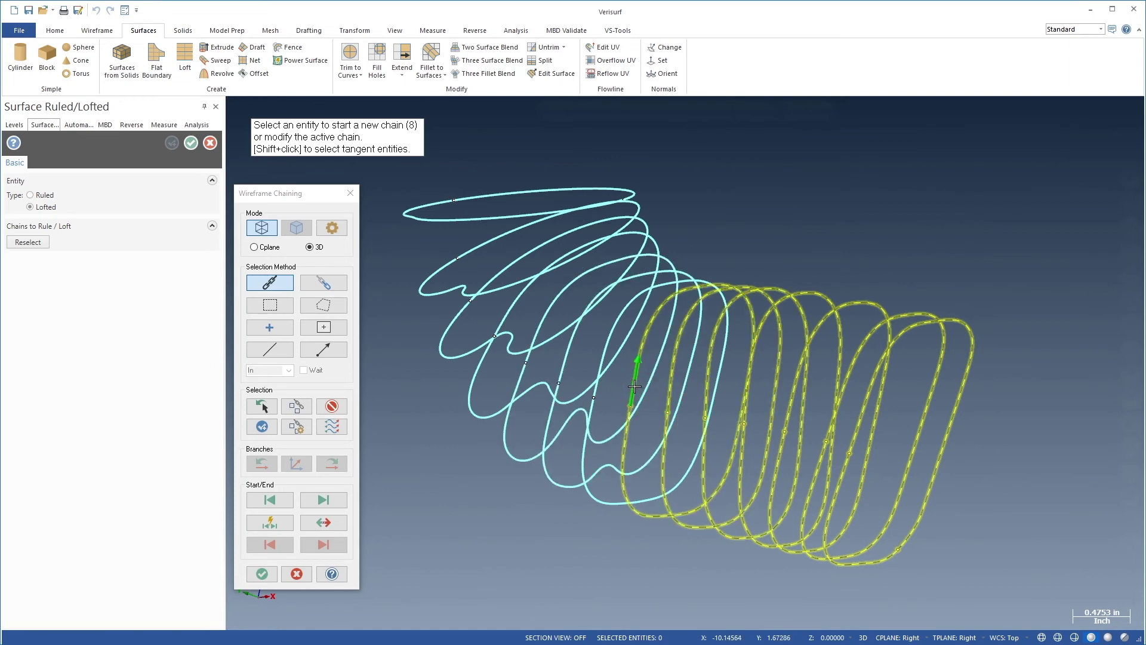
pyautogui.click(596, 382)
pyautogui.click(568, 369)
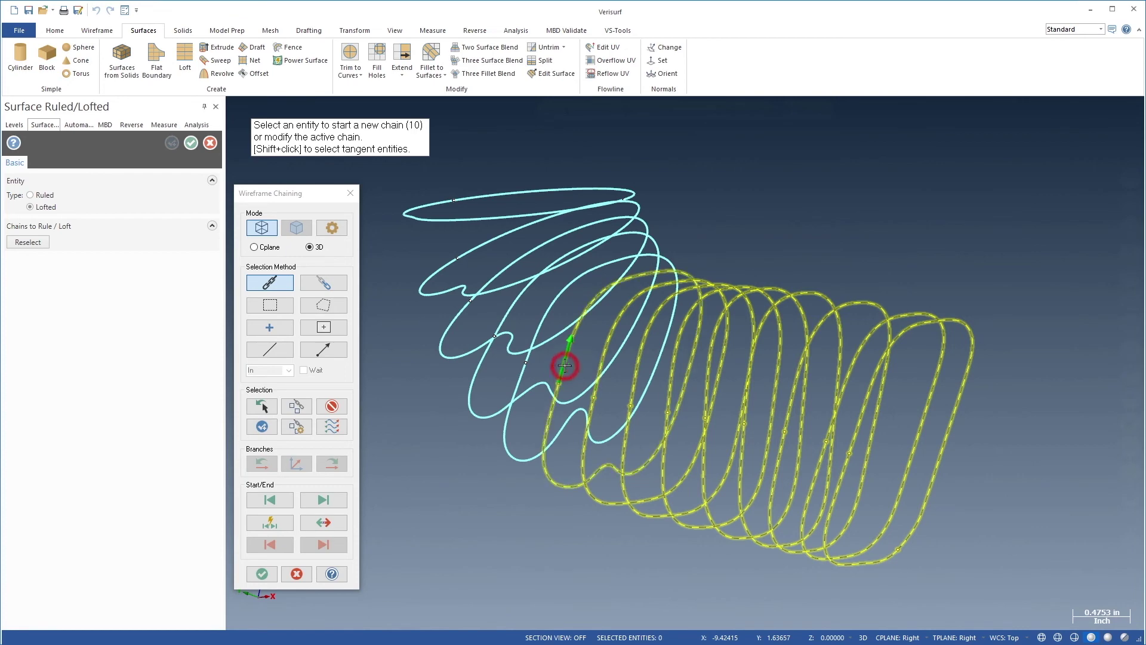
pyautogui.click(521, 324)
pyautogui.click(486, 286)
pyautogui.click(484, 285)
pyautogui.click(468, 212)
pyautogui.click(469, 196)
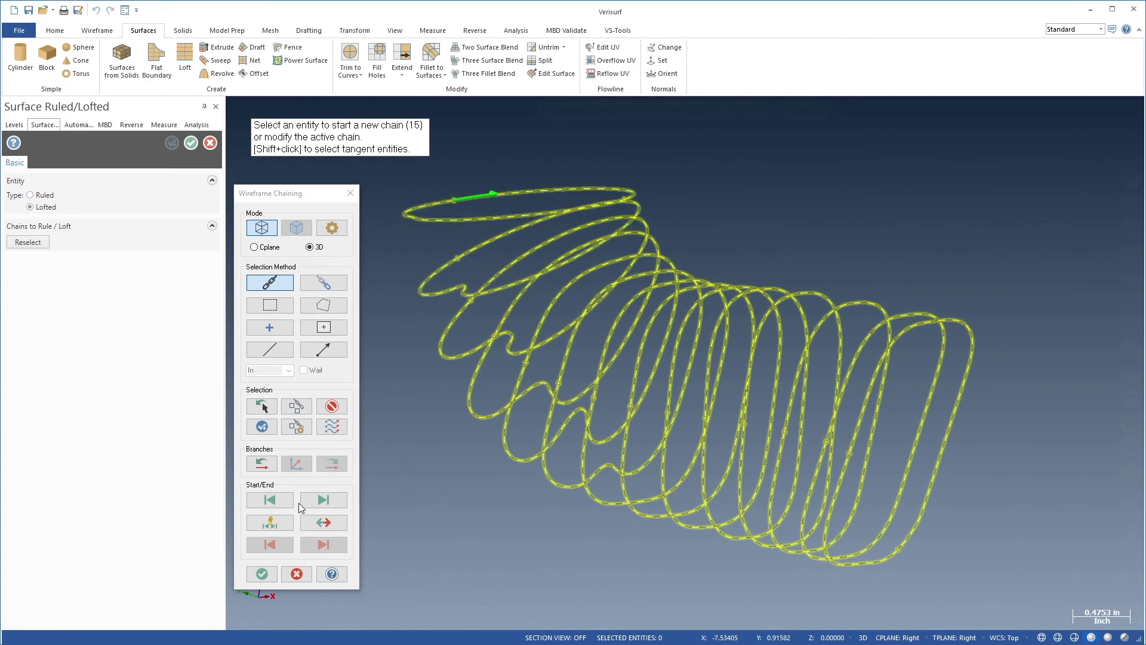
pyautogui.click(263, 573)
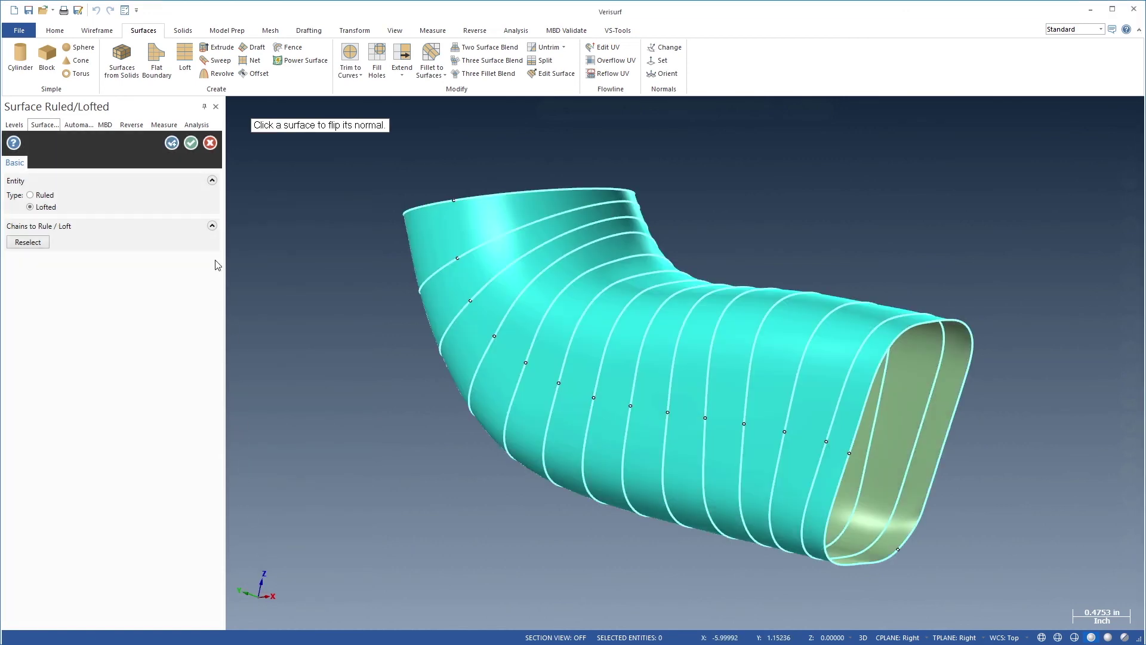
pyautogui.click(190, 144)
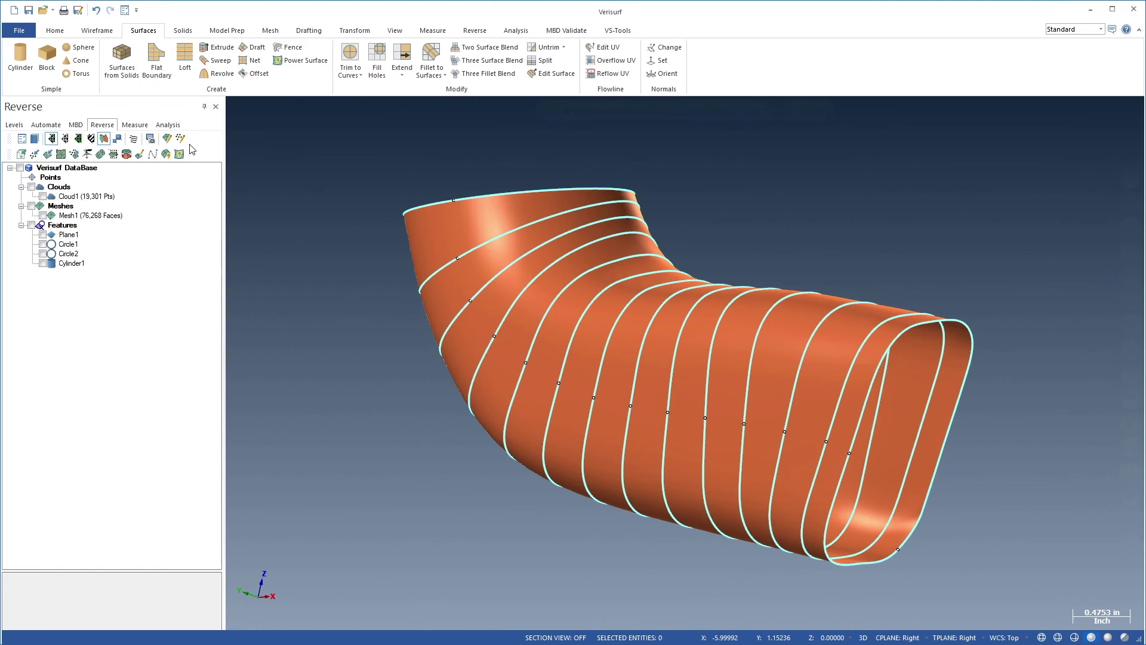
# Isolate the lofted duct surface by hiding all splines and endpoints, and inspect its shape from the side.
pyautogui.click(432, 233)
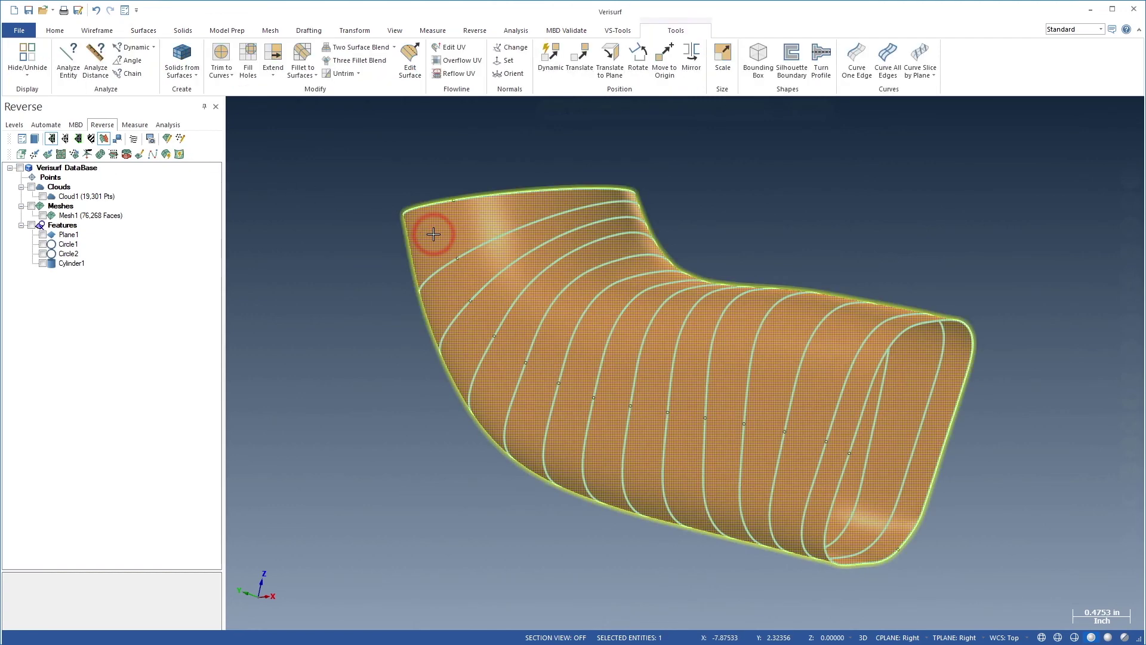
pyautogui.click(433, 233)
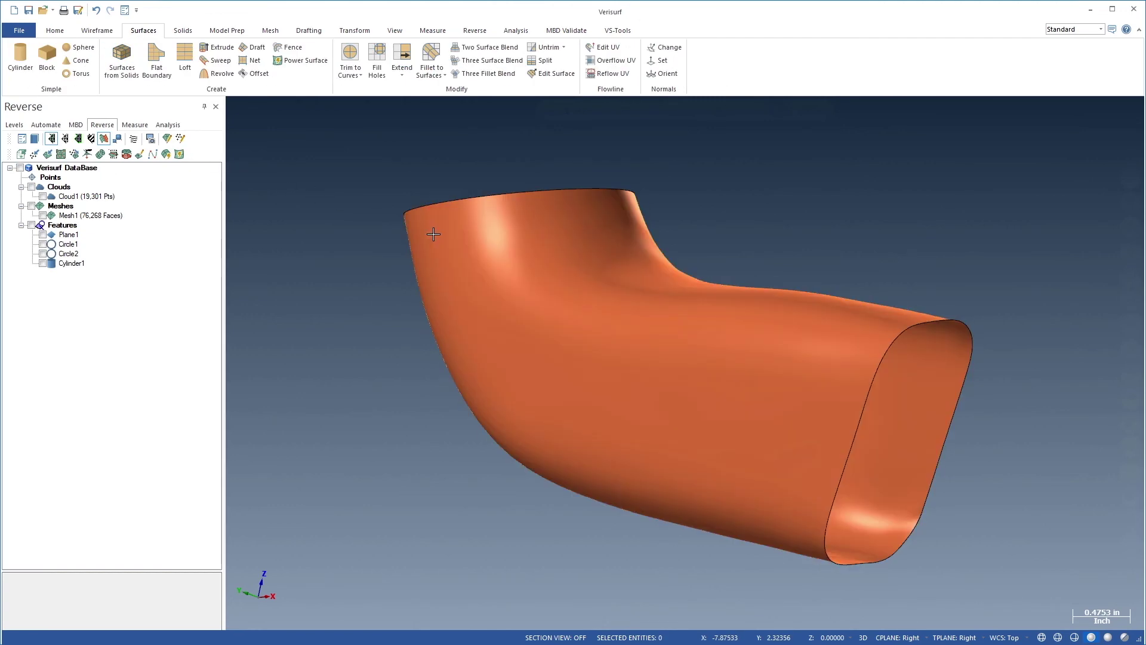
pyautogui.moveTo(649, 385)
pyautogui.mouseDown(button='middle')
pyautogui.moveTo(410, 378)
pyautogui.moveTo(547, 386)
pyautogui.moveTo(696, 376)
pyautogui.moveTo(722, 179)
pyautogui.moveTo(718, 112)
pyautogui.moveTo(717, 226)
pyautogui.moveTo(686, 400)
pyautogui.mouseUp(button='middle')
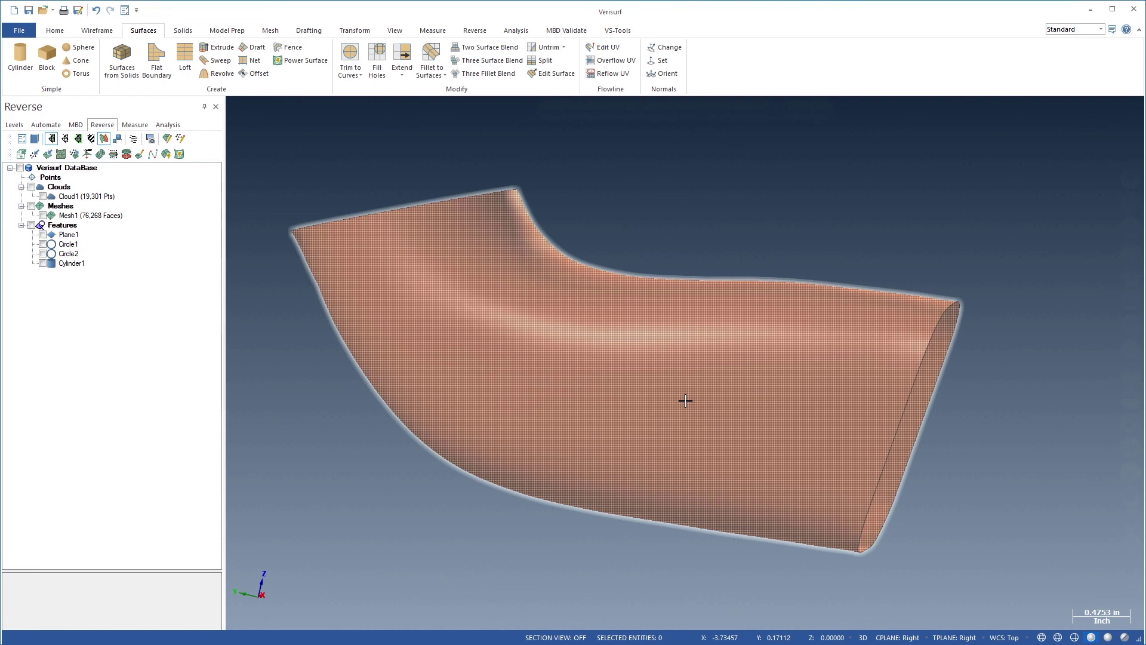